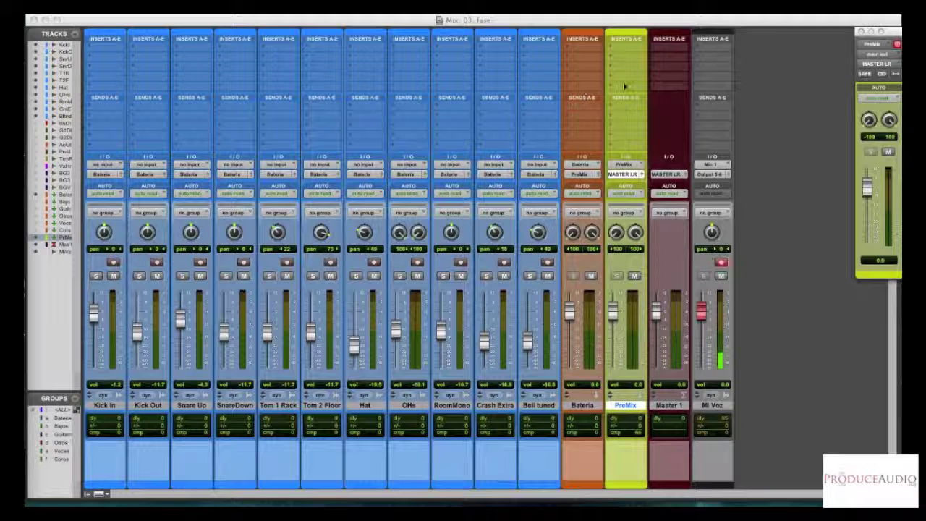
Step: Add the AIR Stereo Width plug-in to PreMix's last insert slot and set its width to 0 %
{"action": "left_click", "coordinate": [628, 84]}
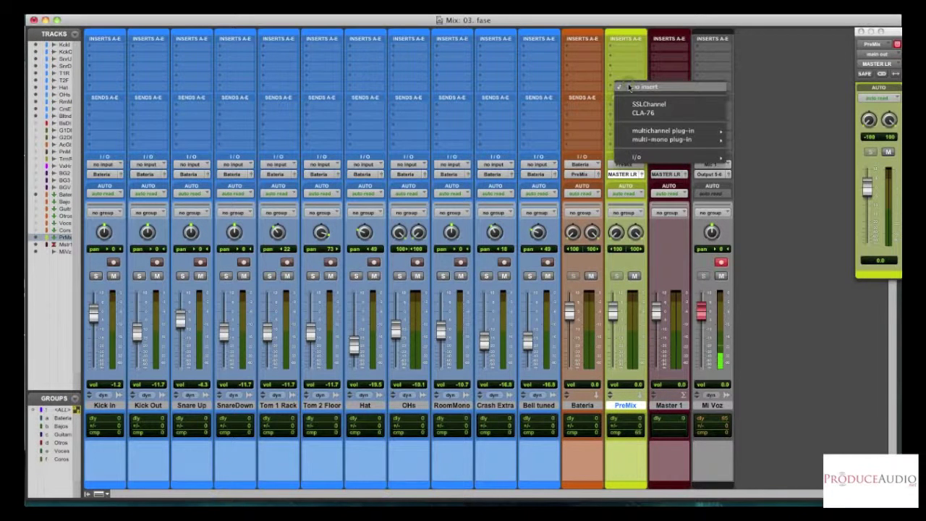
{"action": "mouse_move", "coordinate": [651, 130]}
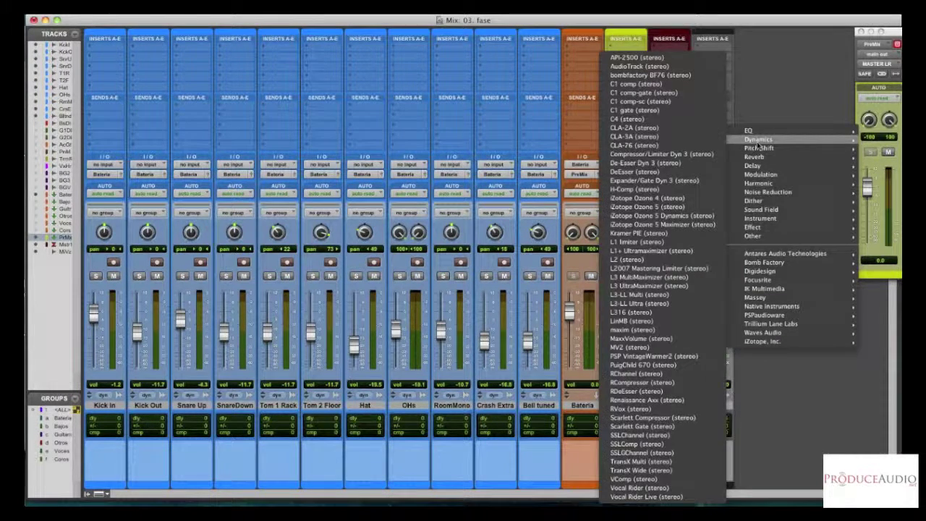
{"action": "mouse_move", "coordinate": [751, 210]}
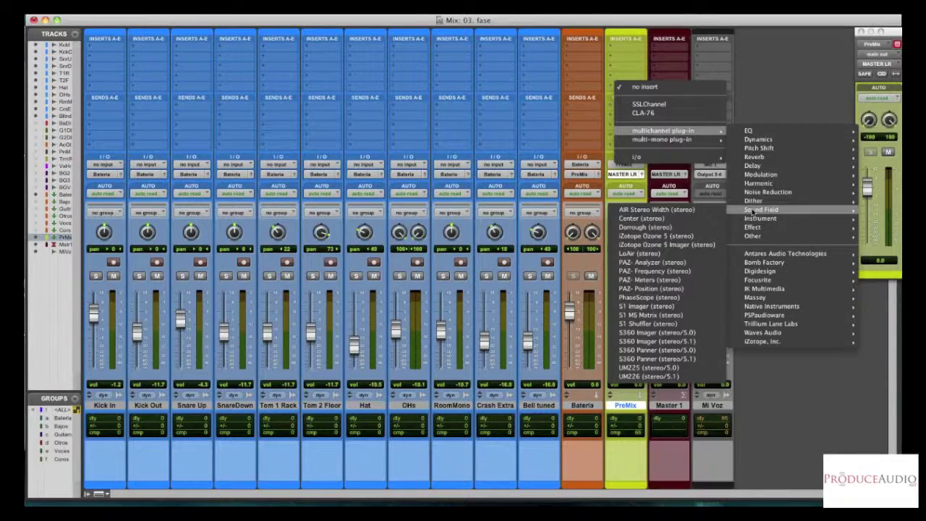
{"action": "left_click", "coordinate": [660, 210]}
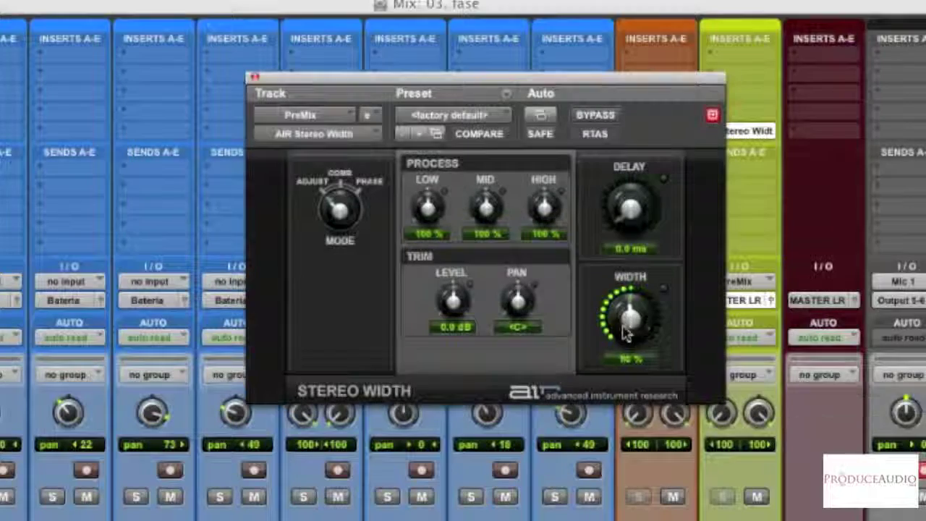
{"action": "left_click_drag", "start_coordinate": [627, 333], "coordinate": [621, 368]}
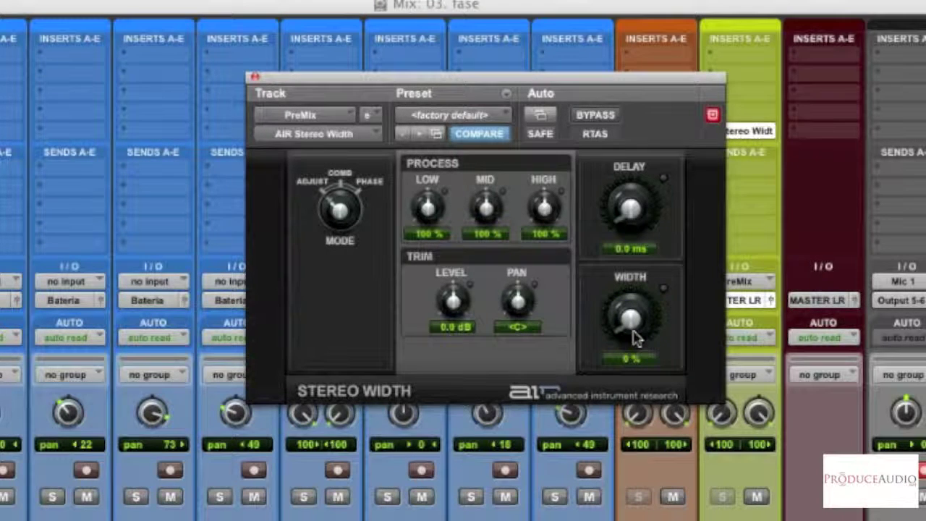
{"action": "left_click", "coordinate": [254, 76]}
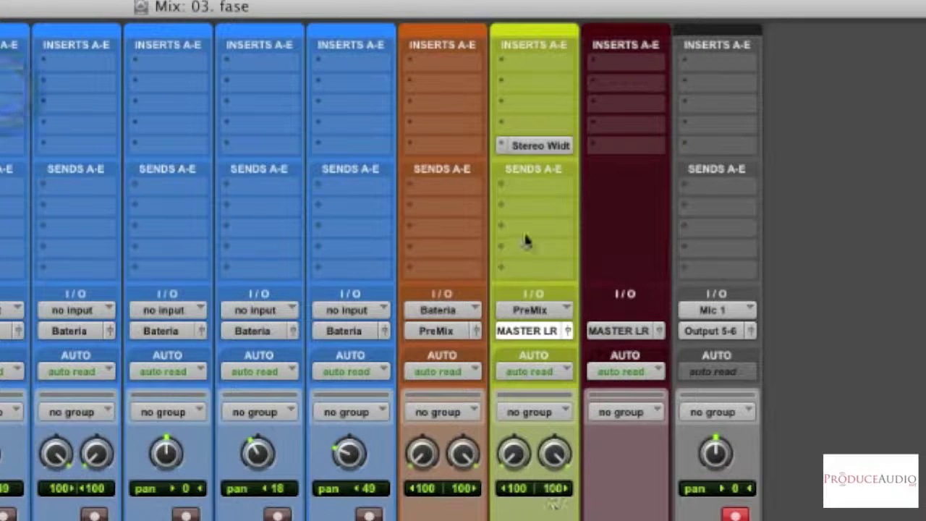
Step: Switch the bypass of PreMix's Stereo Width insert on and off to compare mono and stereo, leaving the insert active
{"action": "left_click", "coordinate": [520, 142]}
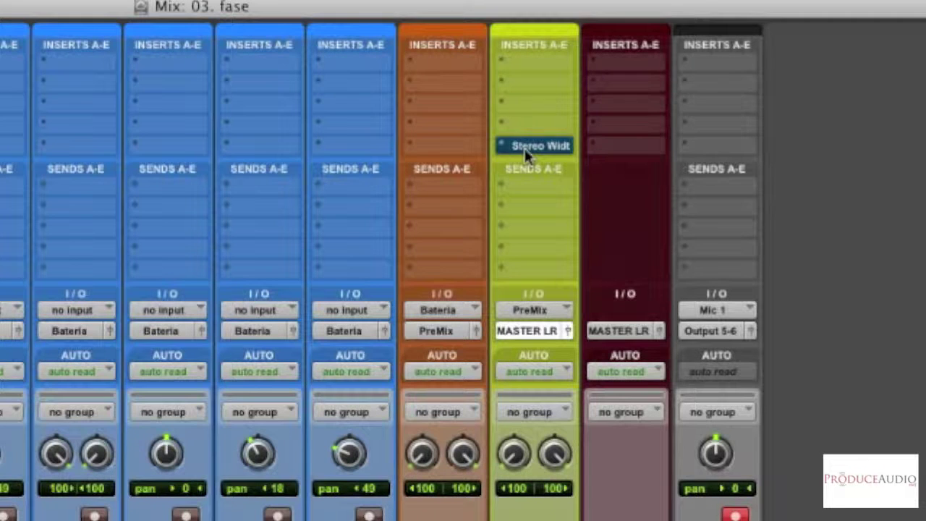
{"action": "left_click", "coordinate": [524, 151], "text": "super"}
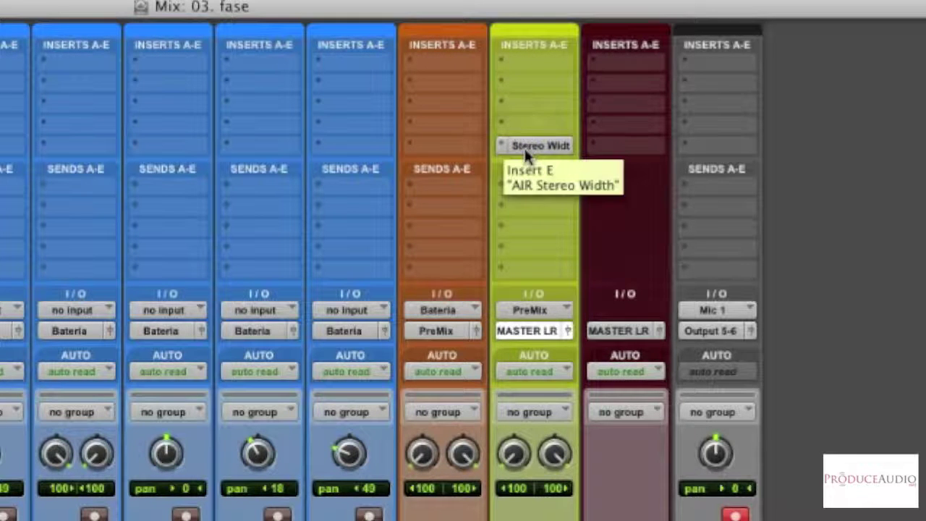
{"action": "left_click", "coordinate": [525, 148]}
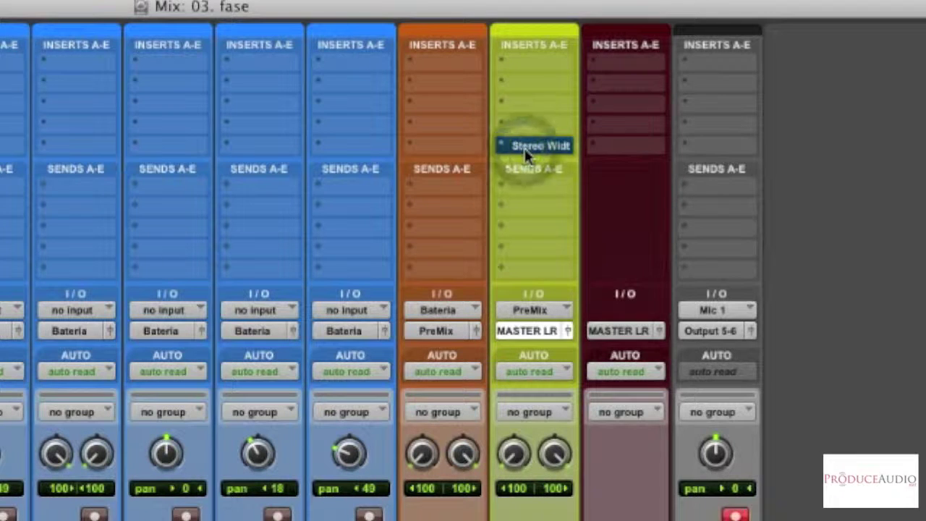
{"action": "left_click", "coordinate": [524, 148]}
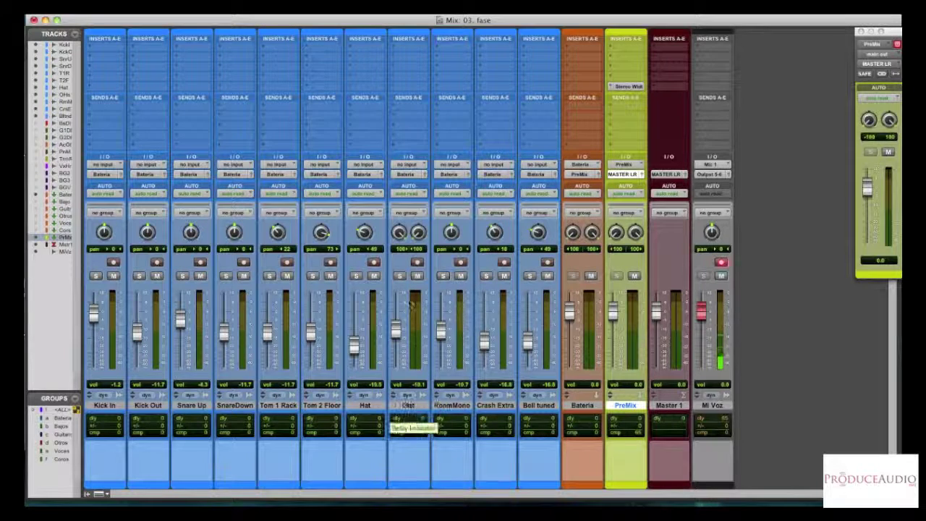
Step: Split the stereo OHs track into mono tracks
{"action": "right_click", "coordinate": [408, 407]}
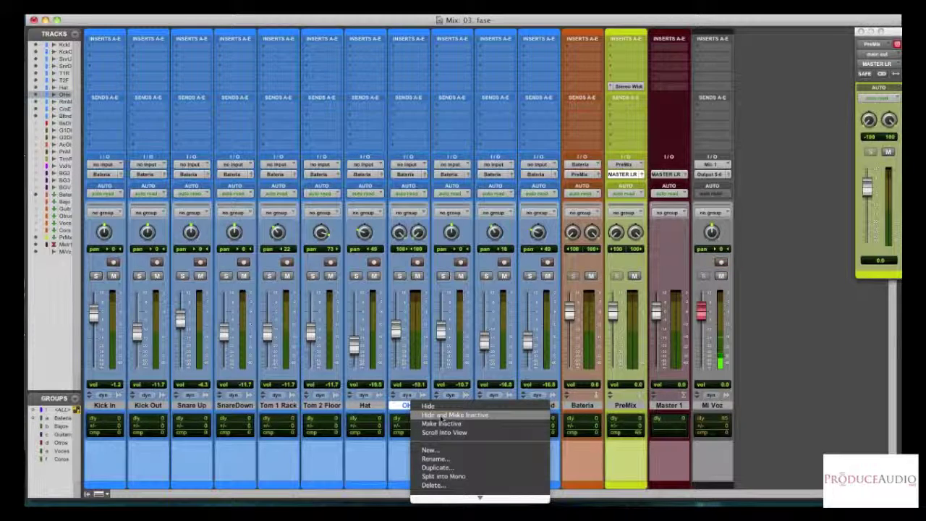
{"action": "left_click", "coordinate": [443, 476]}
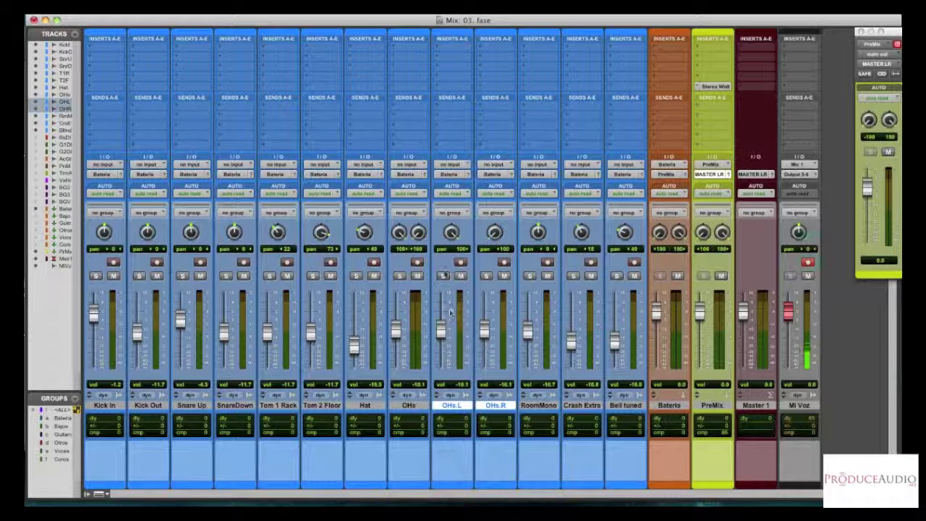
Step: Solo OHs.L and reset the pan and volume of both OHs.L and OHs.R to 0
{"action": "left_click", "coordinate": [444, 277]}
{"action": "left_click", "coordinate": [452, 232], "text": "alt"}
{"action": "left_click", "coordinate": [495, 233], "text": "alt"}
{"action": "left_click", "coordinate": [440, 329], "text": "alt"}
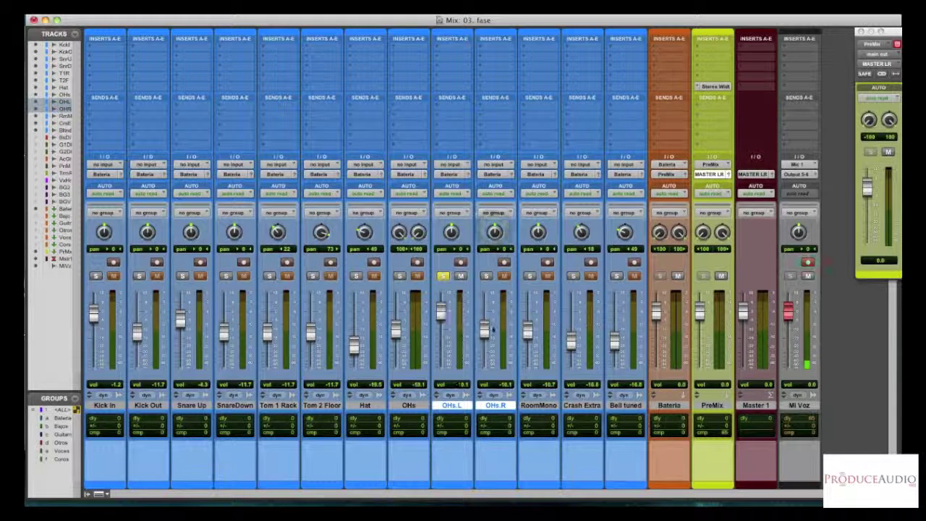
{"action": "left_click", "coordinate": [485, 320], "text": "alt"}
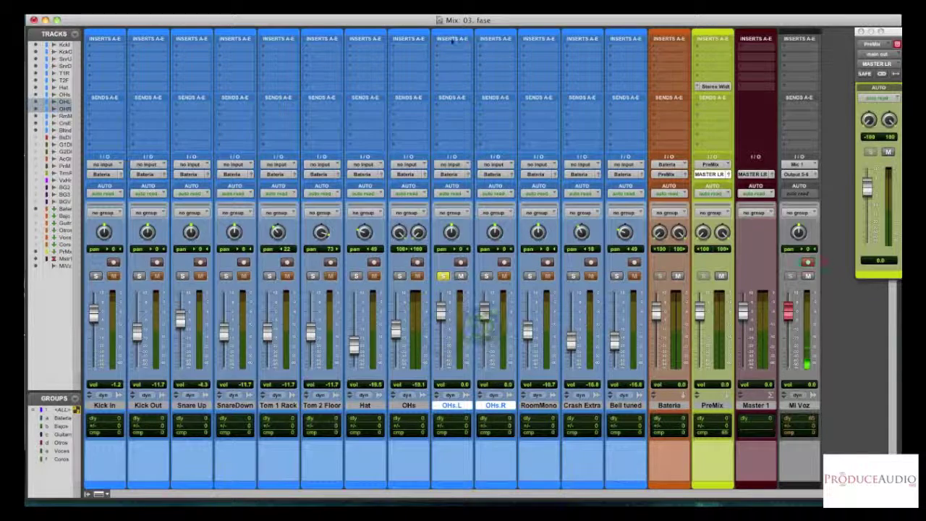
Step: Insert the EQ 3 1-Band on OHs.L's first insert slot and move its window clear of the overhead tracks
{"action": "left_click", "coordinate": [453, 40]}
{"action": "mouse_move", "coordinate": [469, 92]}
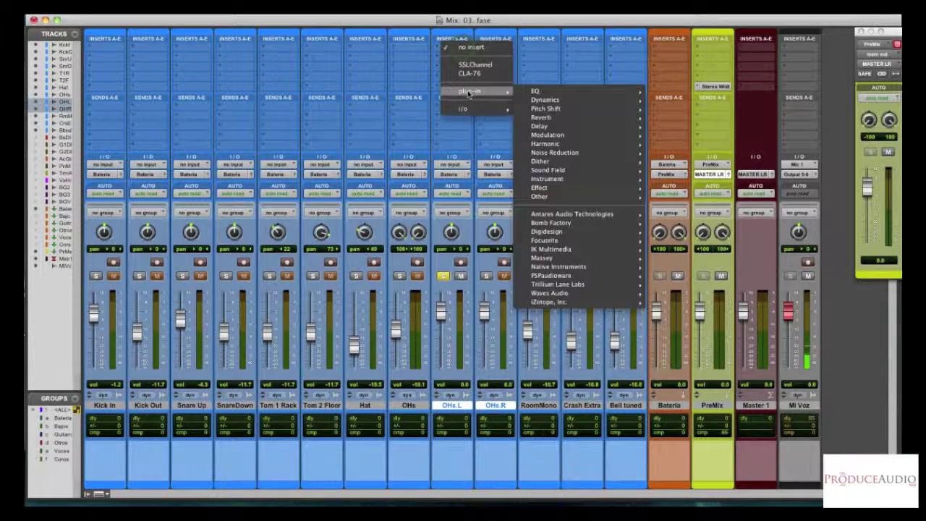
{"action": "mouse_move", "coordinate": [550, 91]}
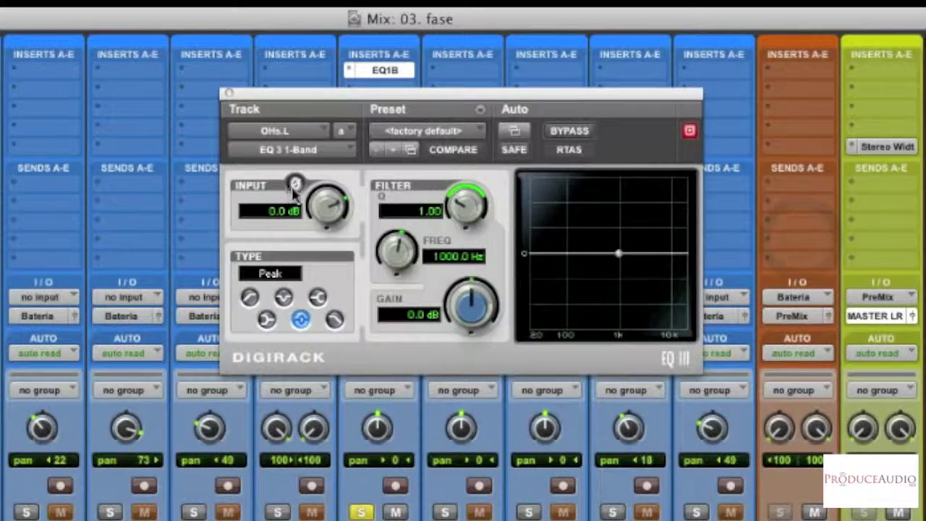
{"action": "left_click", "coordinate": [293, 190]}
{"action": "left_click_drag", "start_coordinate": [332, 97], "coordinate": [678, 318]}
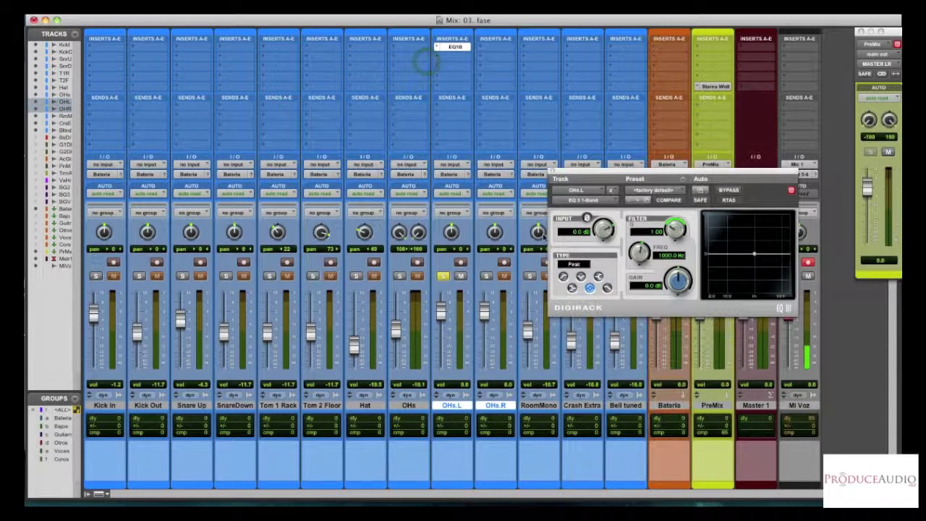
Step: Solo OHs.R too and compare both overheads with OHs.L's EQ polarity inverted and normal, leaving it normal
{"action": "left_click", "coordinate": [486, 276]}
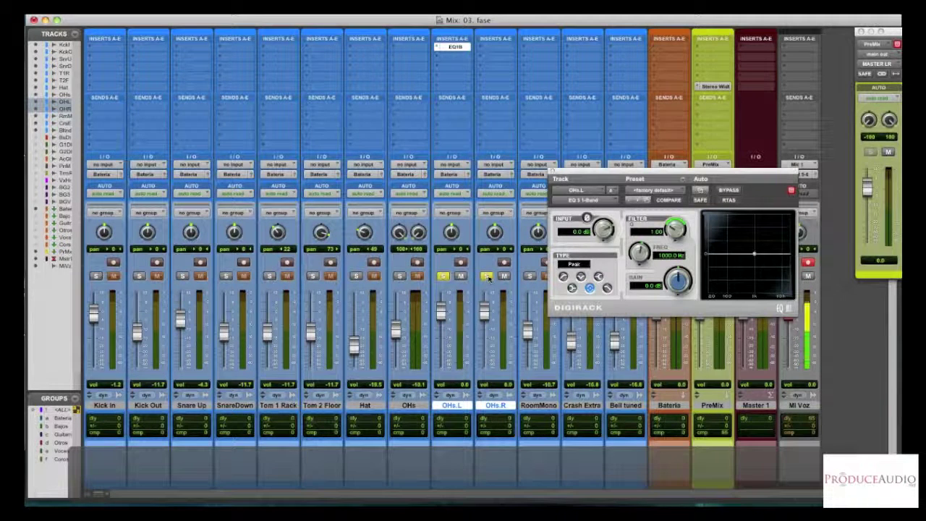
{"action": "left_click", "coordinate": [587, 218]}
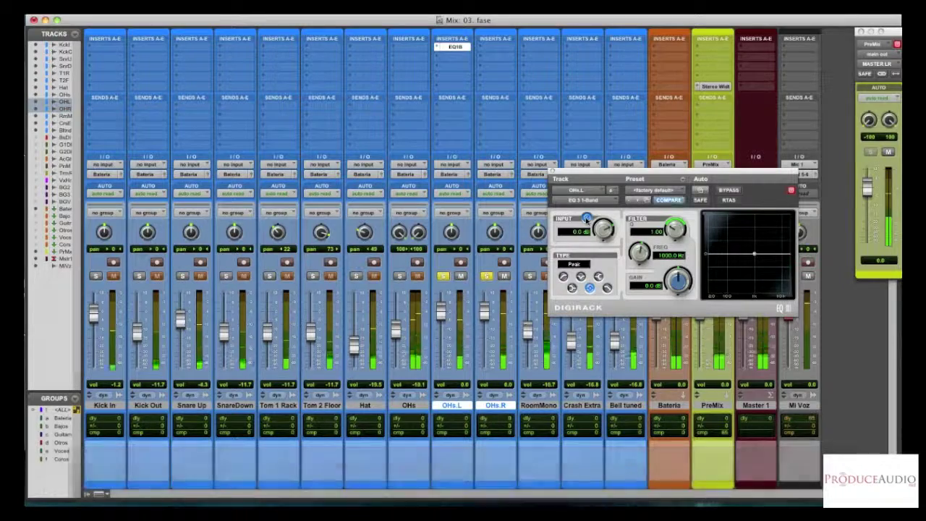
{"action": "left_click", "coordinate": [587, 217]}
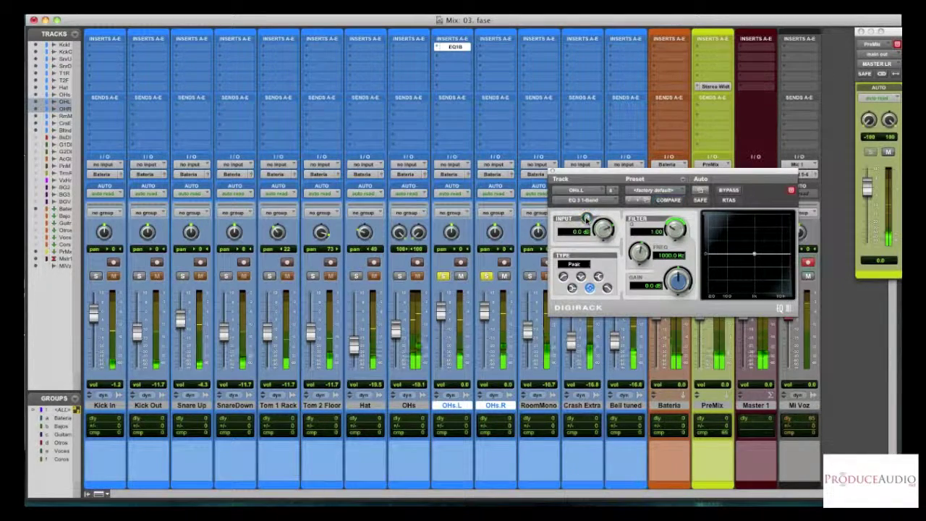
{"action": "left_click", "coordinate": [587, 217]}
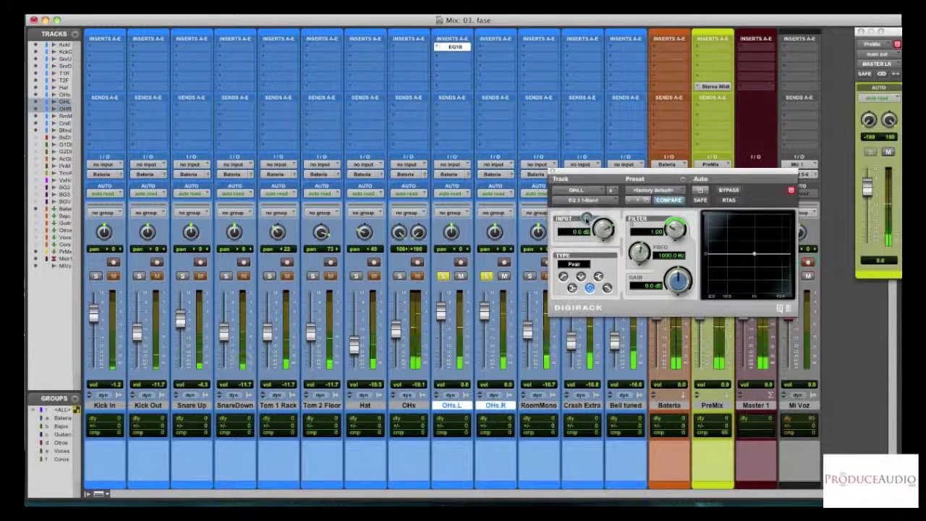
{"action": "left_click", "coordinate": [586, 217]}
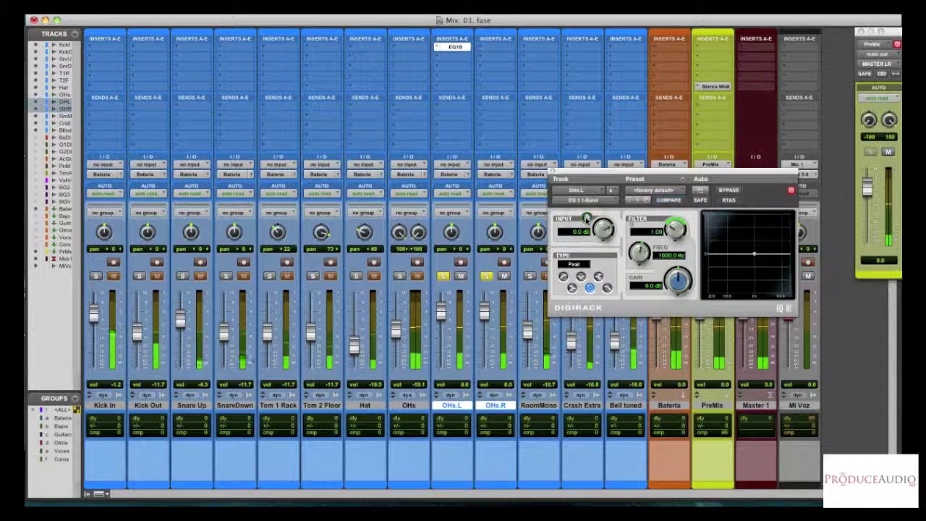
{"action": "left_click", "coordinate": [587, 217]}
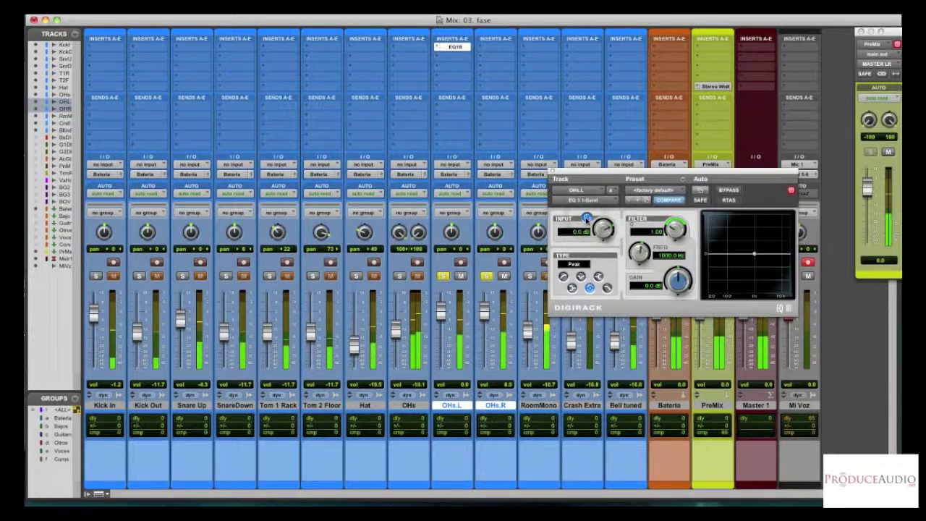
{"action": "left_click", "coordinate": [587, 217]}
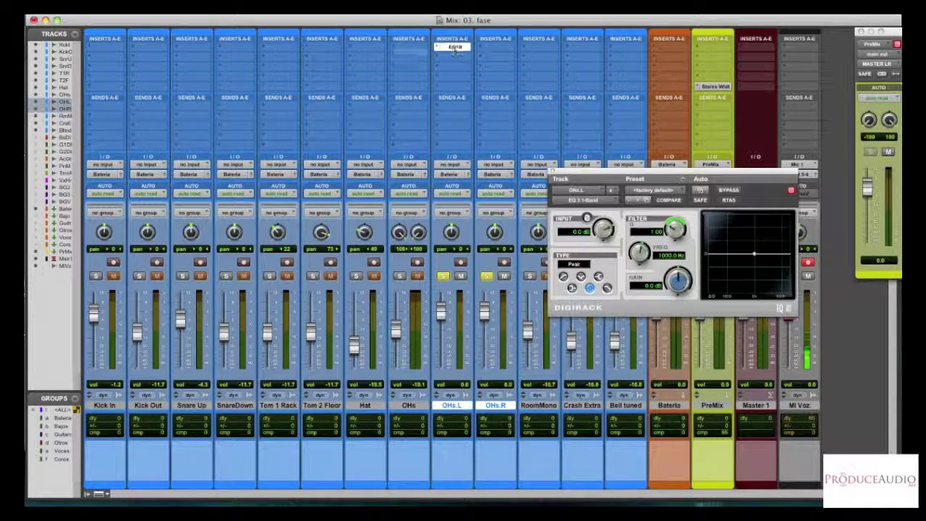
Step: Move the EQ insert from OHs.L to Kick In and delete the OHs.L and OHs.R tracks
{"action": "left_click_drag", "start_coordinate": [456, 48], "coordinate": [107, 48]}
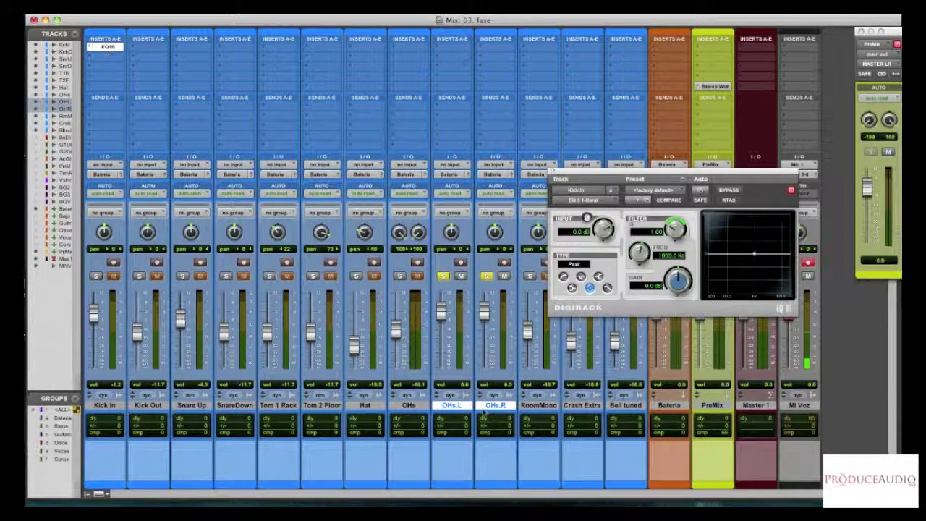
{"action": "right_click", "coordinate": [458, 407]}
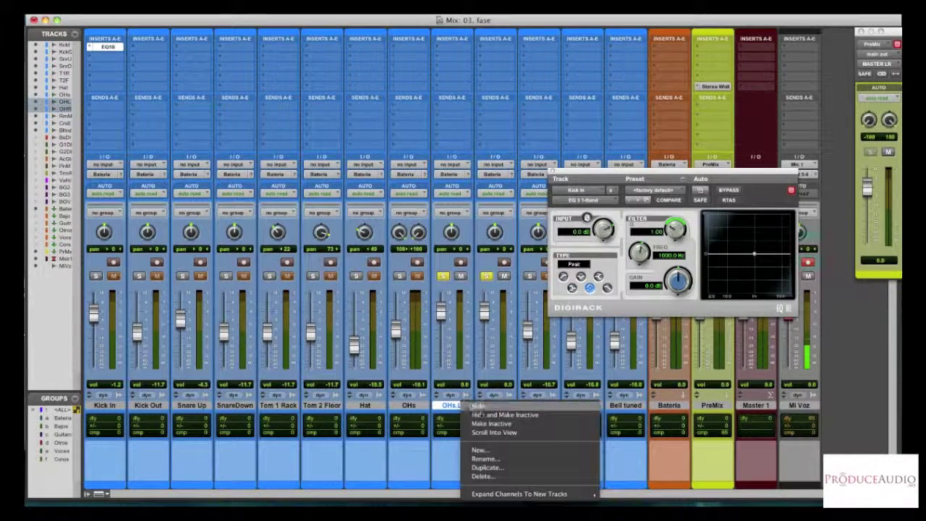
{"action": "left_click", "coordinate": [486, 474]}
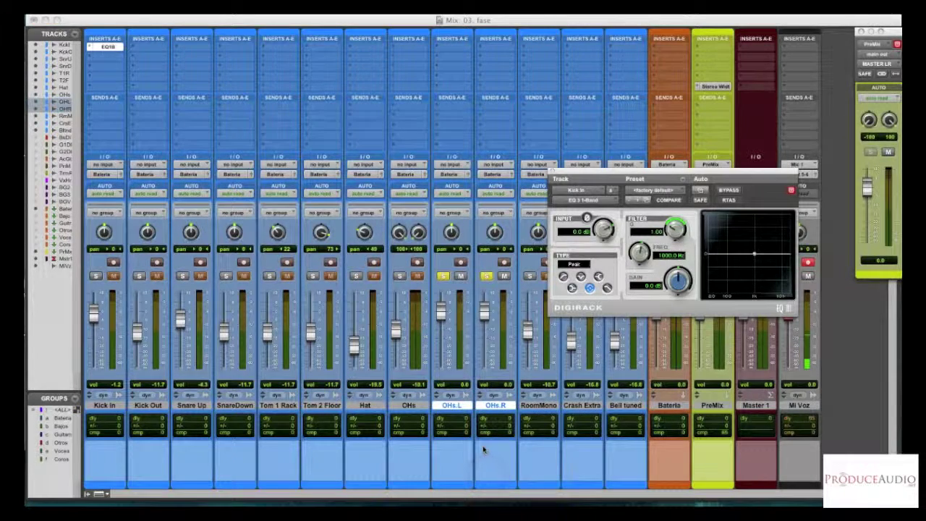
Step: Solo OHs and Kick In and compare them with Kick In's EQ polarity inverted and normal, leaving it normal
{"action": "left_click", "coordinate": [399, 276]}
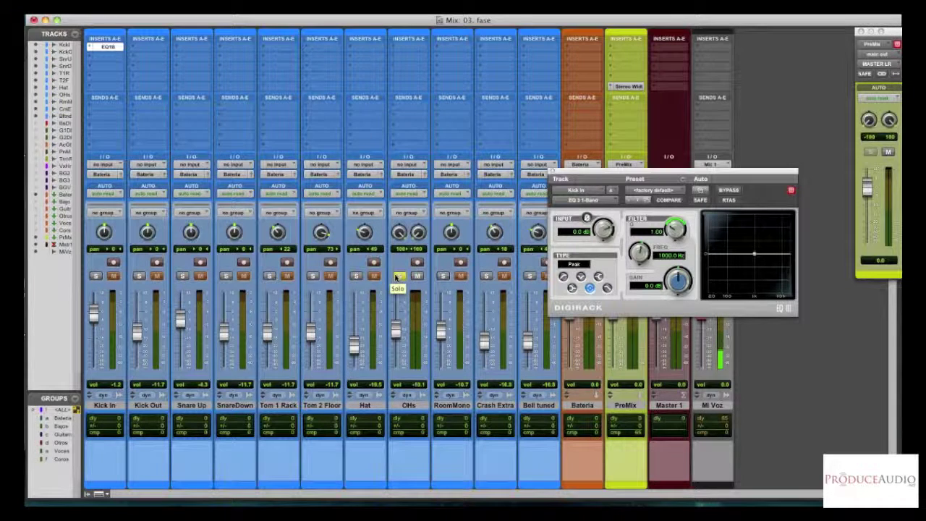
{"action": "left_click", "coordinate": [96, 276]}
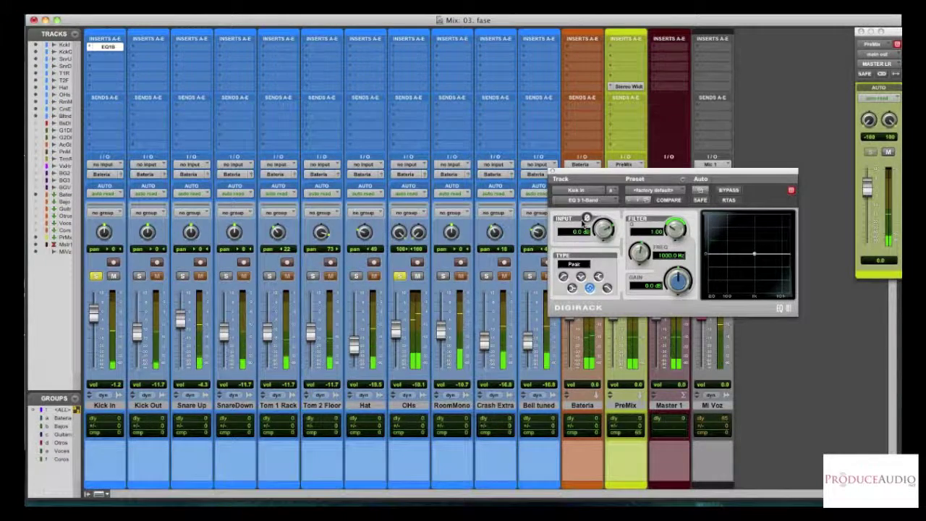
{"action": "left_click", "coordinate": [587, 218]}
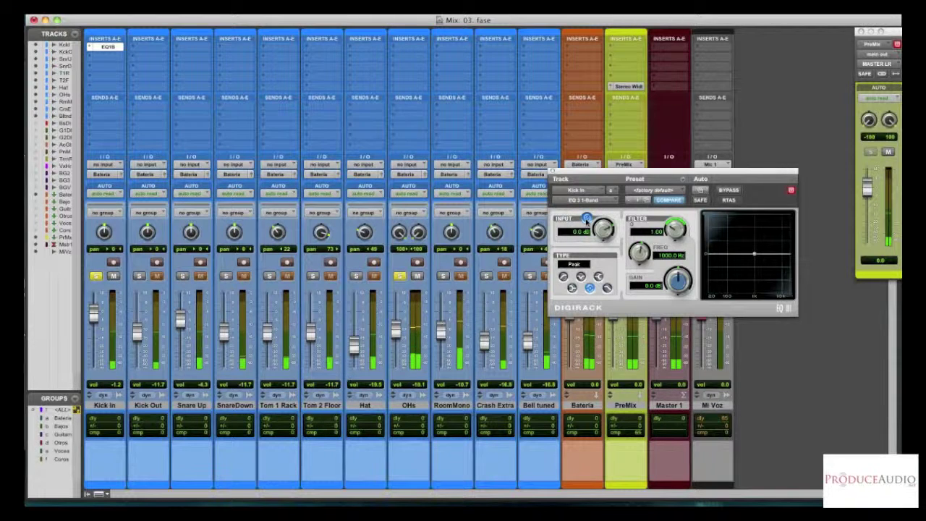
{"action": "left_click", "coordinate": [586, 219]}
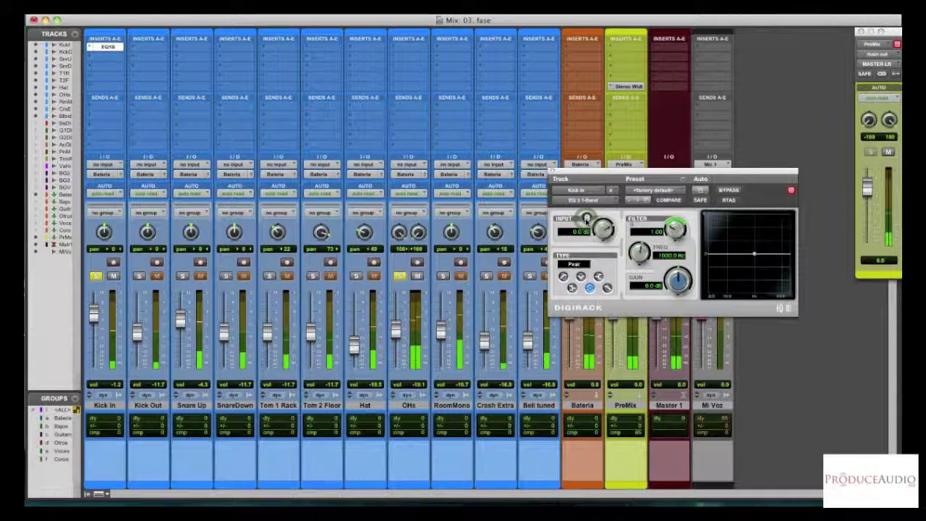
{"action": "left_click", "coordinate": [587, 219]}
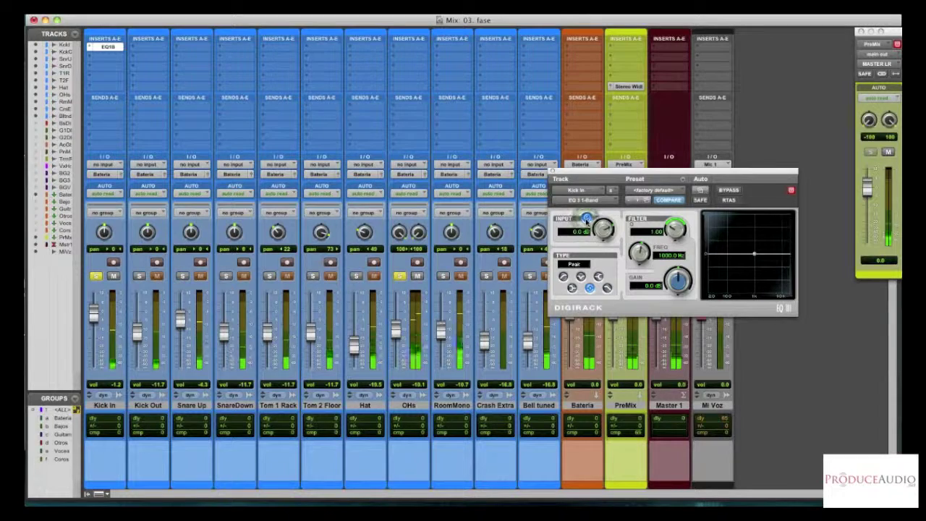
{"action": "left_click", "coordinate": [587, 218]}
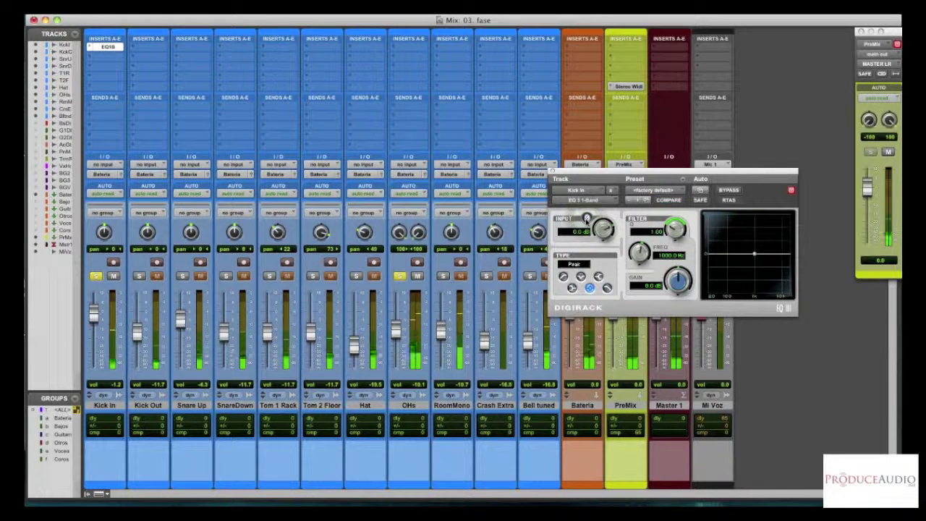
{"action": "left_click", "coordinate": [587, 219]}
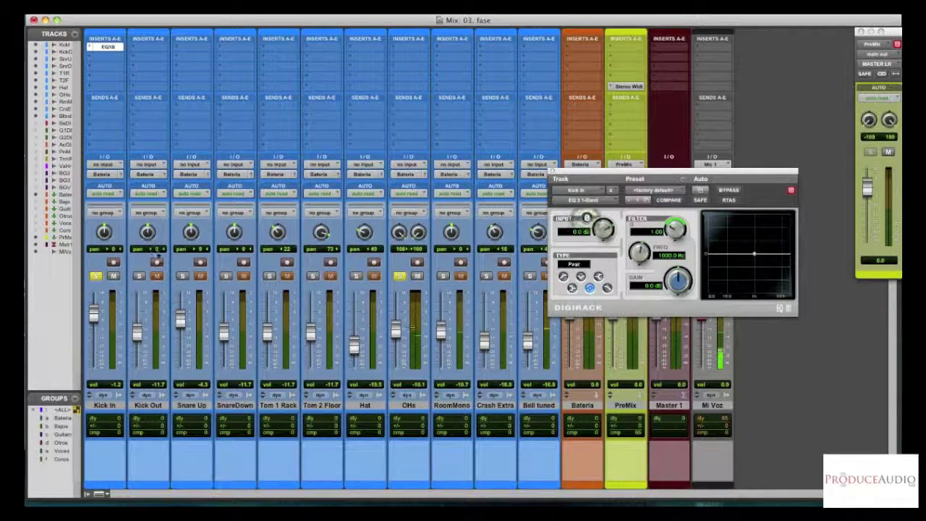
Step: Solo Kick Out instead of Kick In and move the EQ insert from Kick In to Kick Out
{"action": "left_click", "coordinate": [139, 276]}
{"action": "left_click", "coordinate": [96, 277]}
{"action": "left_click_drag", "start_coordinate": [109, 48], "coordinate": [148, 47]}
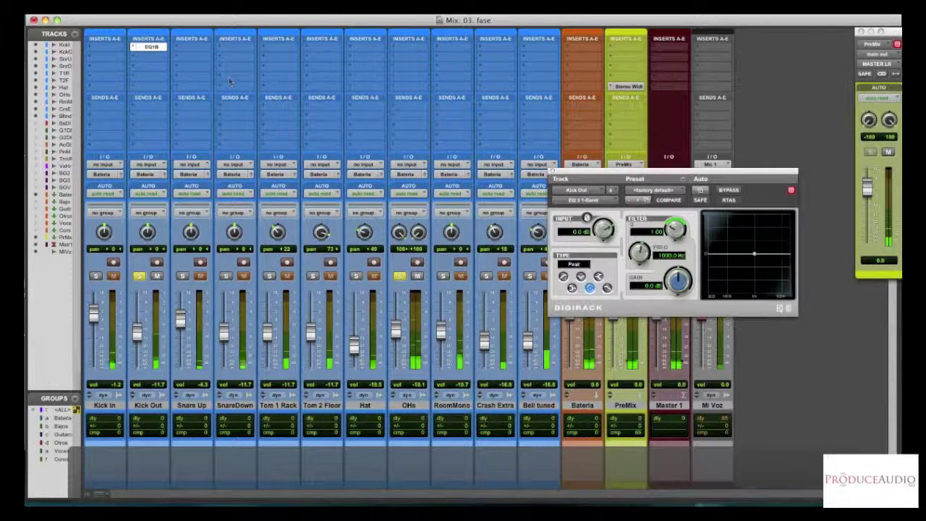
Step: Raise Kick Out to -1.0 dB and compare it against OHs with its EQ polarity inverted and normal, leaving it normal
{"action": "mouse_move", "coordinate": [138, 331]}
{"action": "left_mouse_down"}
{"action": "mouse_move", "coordinate": [138, 300]}
{"action": "mouse_move", "coordinate": [139, 319]}
{"action": "left_mouse_up"}
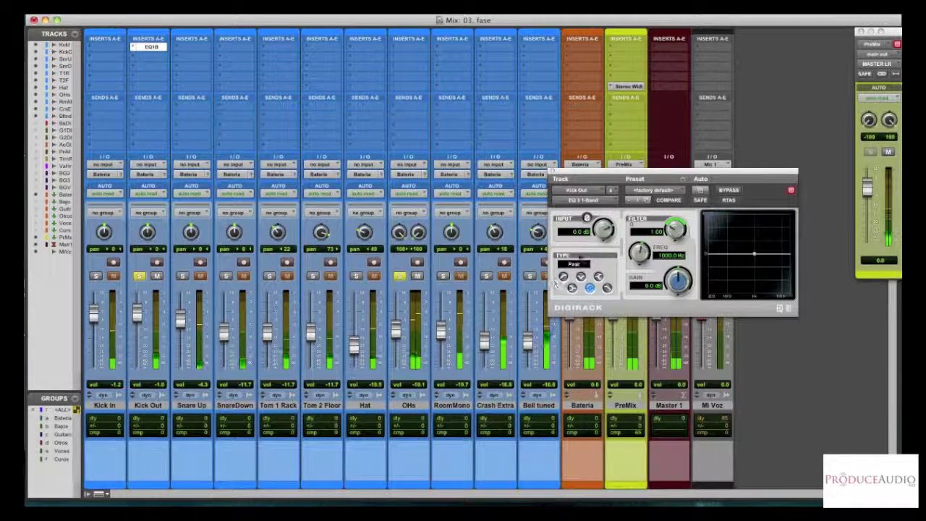
{"action": "left_click", "coordinate": [587, 218]}
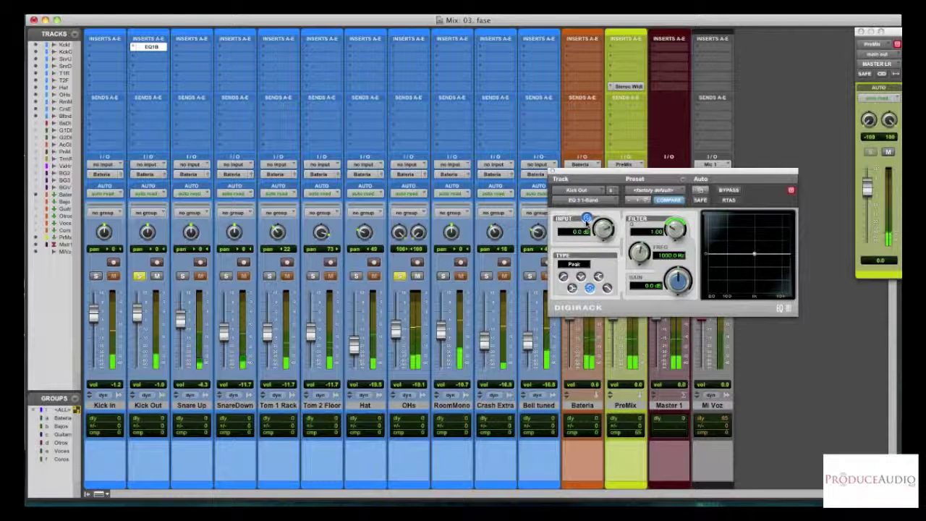
{"action": "left_click", "coordinate": [587, 219]}
{"action": "left_click", "coordinate": [587, 218]}
{"action": "left_click", "coordinate": [587, 219]}
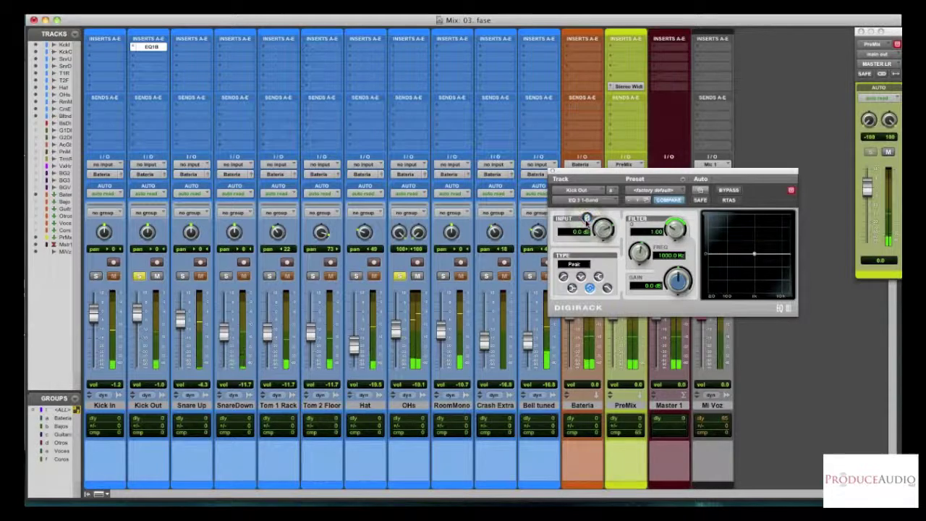
{"action": "left_click", "coordinate": [587, 218]}
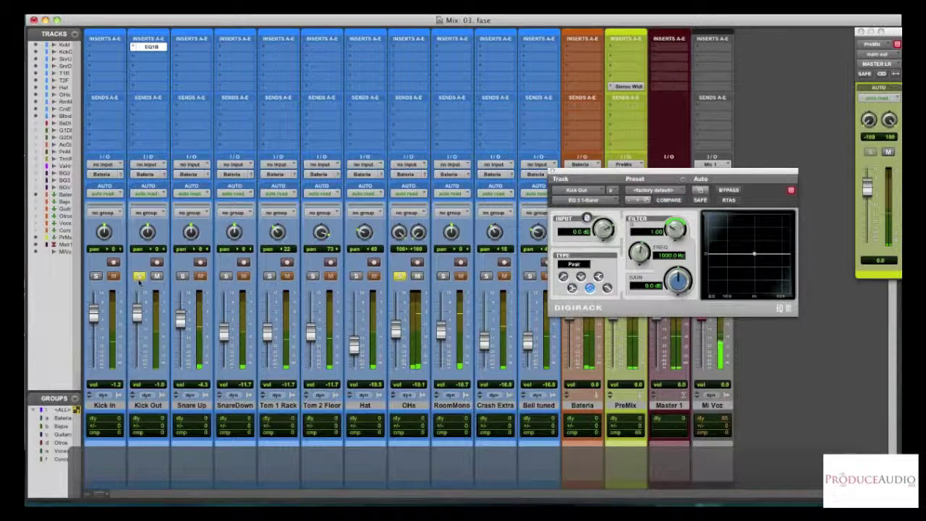
Step: Lower Kick Out's volume to -10.4 dB and unsolo the track
{"action": "left_click_drag", "start_coordinate": [137, 310], "coordinate": [137, 329]}
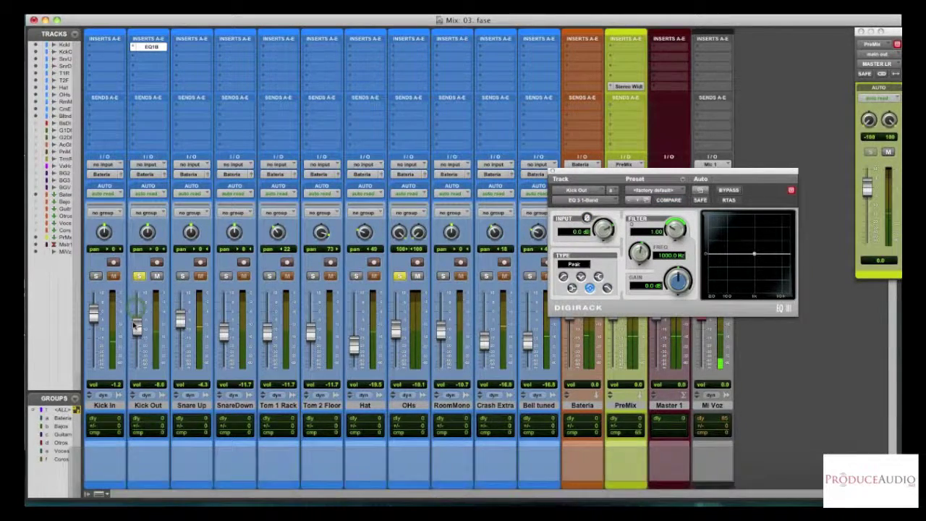
{"action": "left_click", "coordinate": [137, 275]}
{"action": "left_click_drag", "start_coordinate": [137, 330], "coordinate": [136, 335]}
Step: Move the EQ insert from Kick Out to Snare Up and solo Snare Up at -1.2 dB
{"action": "left_click", "coordinate": [149, 47]}
{"action": "left_click_drag", "start_coordinate": [190, 62], "coordinate": [191, 51]}
{"action": "left_click", "coordinate": [182, 275]}
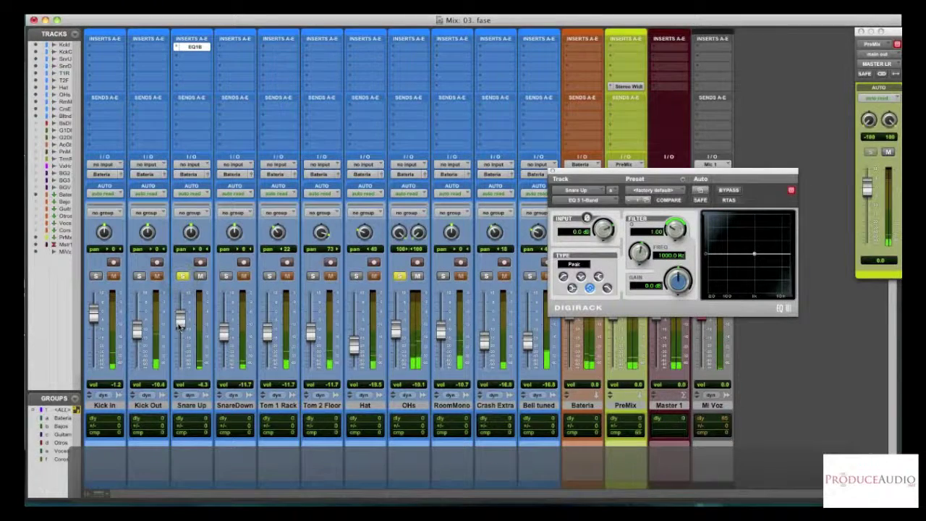
{"action": "left_click_drag", "start_coordinate": [179, 323], "coordinate": [179, 316]}
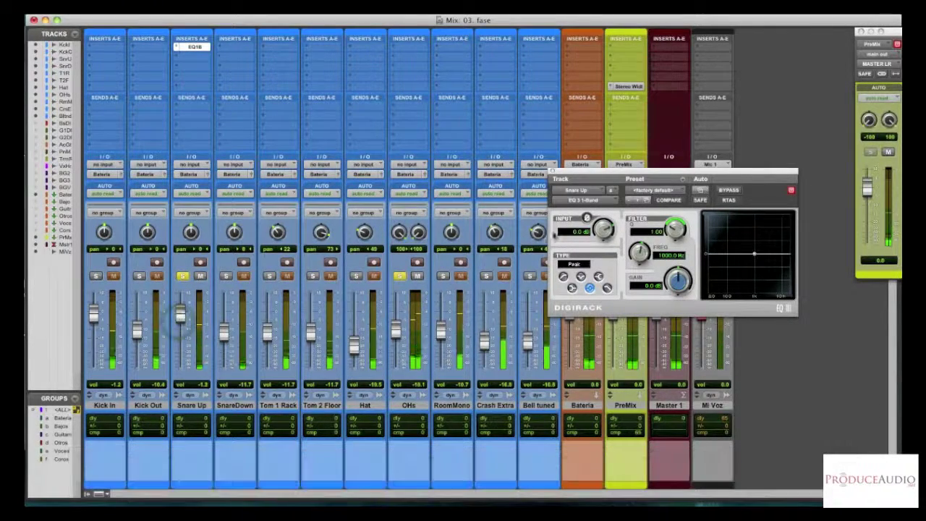
Step: Compare Snare Up against OHs with its EQ polarity inverted and normal, leaving it inverted
{"action": "left_click", "coordinate": [587, 217]}
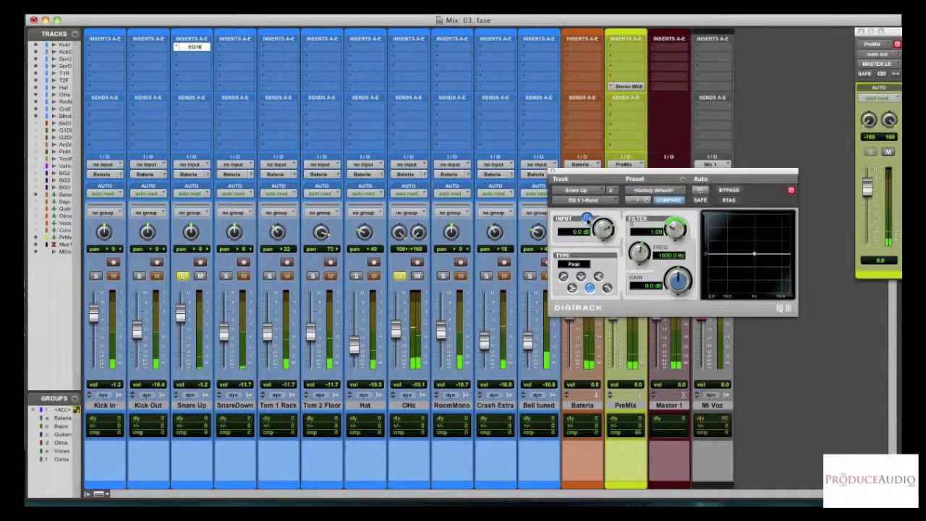
{"action": "left_click", "coordinate": [587, 217]}
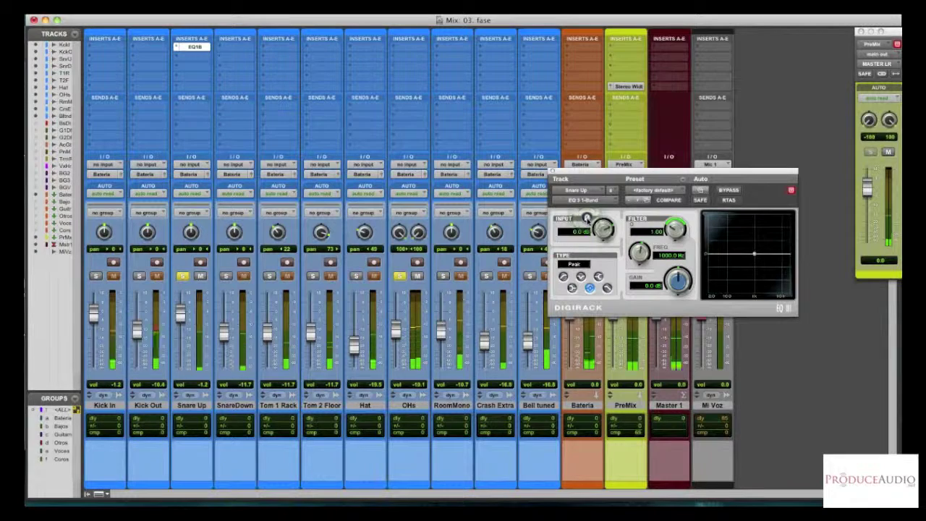
{"action": "left_click", "coordinate": [587, 217]}
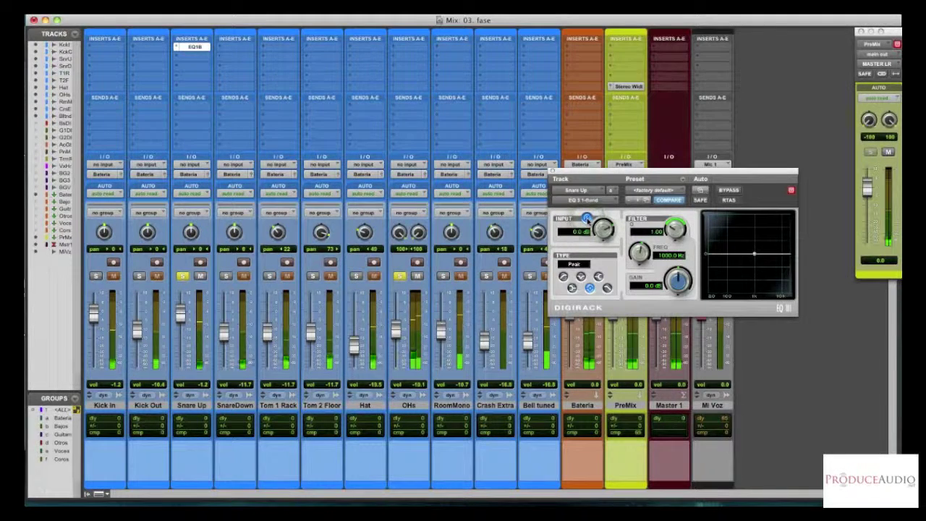
{"action": "left_click", "coordinate": [587, 217]}
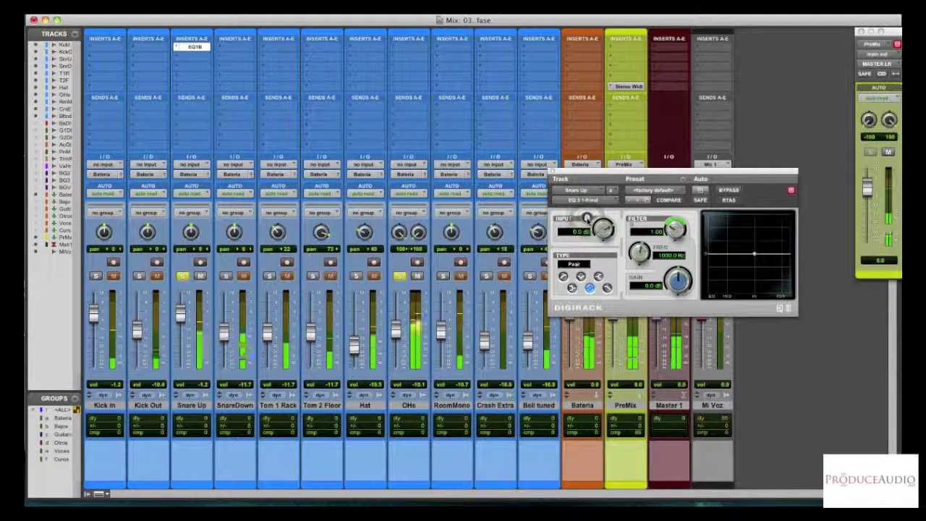
{"action": "left_click", "coordinate": [587, 217]}
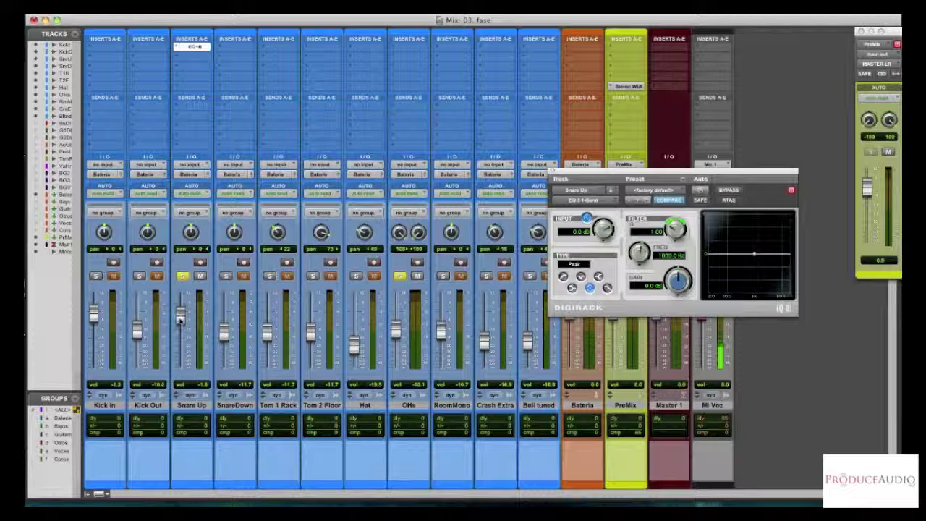
Step: Copy the EQ insert from Snare Up to SnareDown and solo SnareDown instead of Snare Up, raised to 0.0 dB
{"action": "left_click_drag", "start_coordinate": [197, 48], "coordinate": [230, 48]}
{"action": "left_click", "coordinate": [182, 275]}
{"action": "left_click", "coordinate": [226, 275]}
{"action": "left_click_drag", "start_coordinate": [224, 332], "coordinate": [223, 313]}
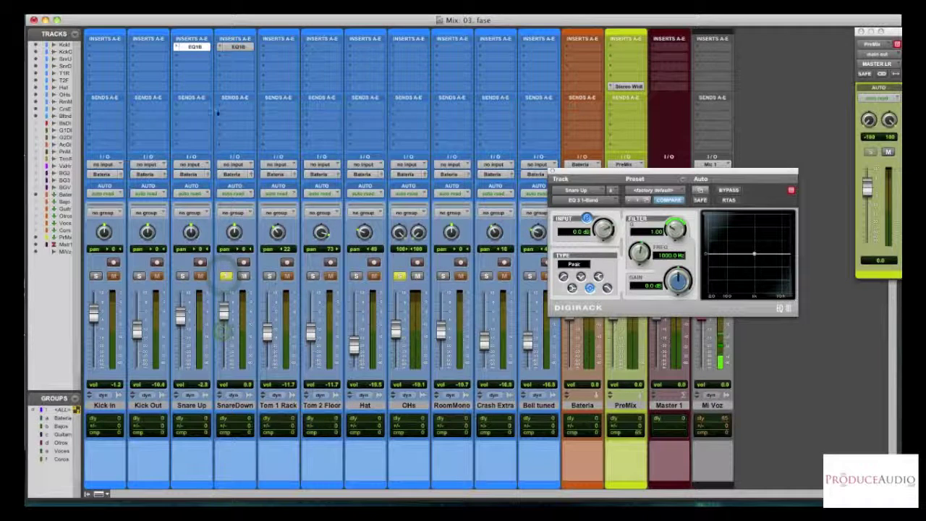
Step: Compare SnareDown against OHs with its EQ polarity inverted and normal, leave it normal and stop playback
{"action": "left_click", "coordinate": [239, 45]}
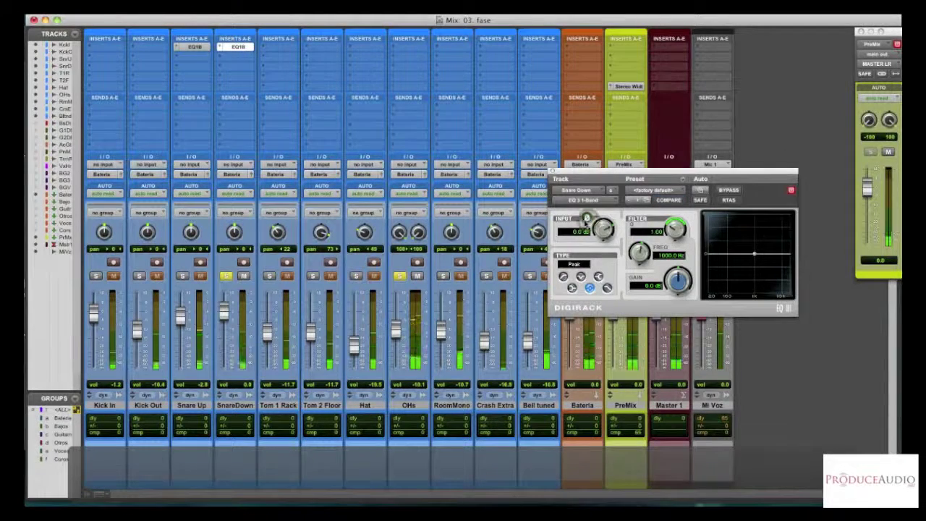
{"action": "left_click", "coordinate": [587, 218]}
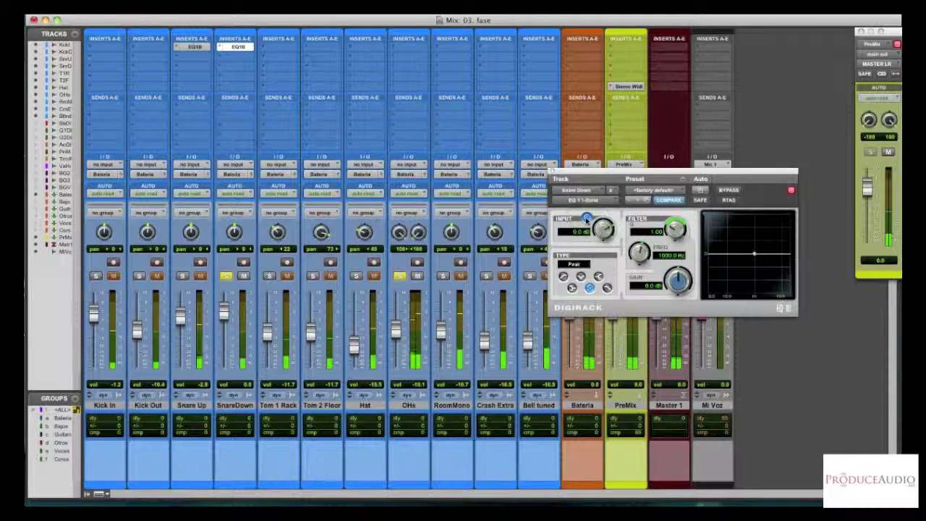
{"action": "left_click", "coordinate": [586, 219]}
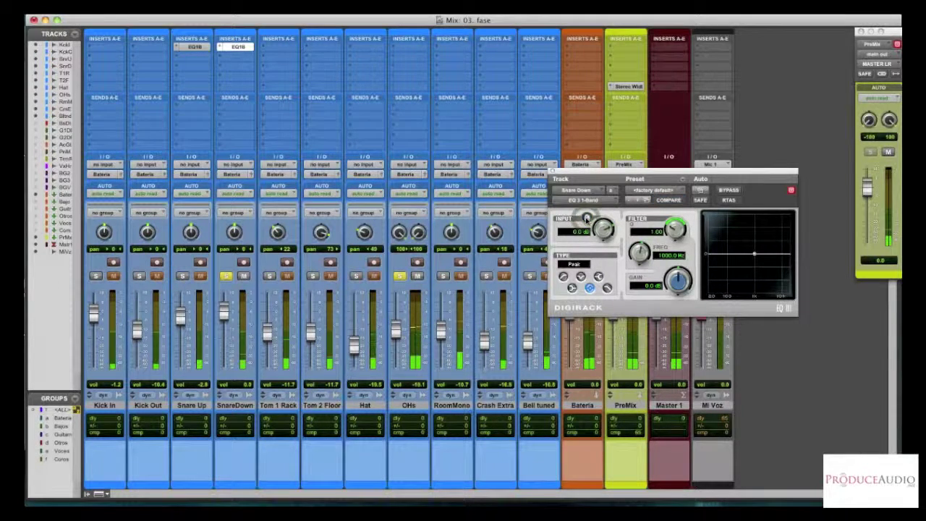
{"action": "left_click", "coordinate": [586, 219]}
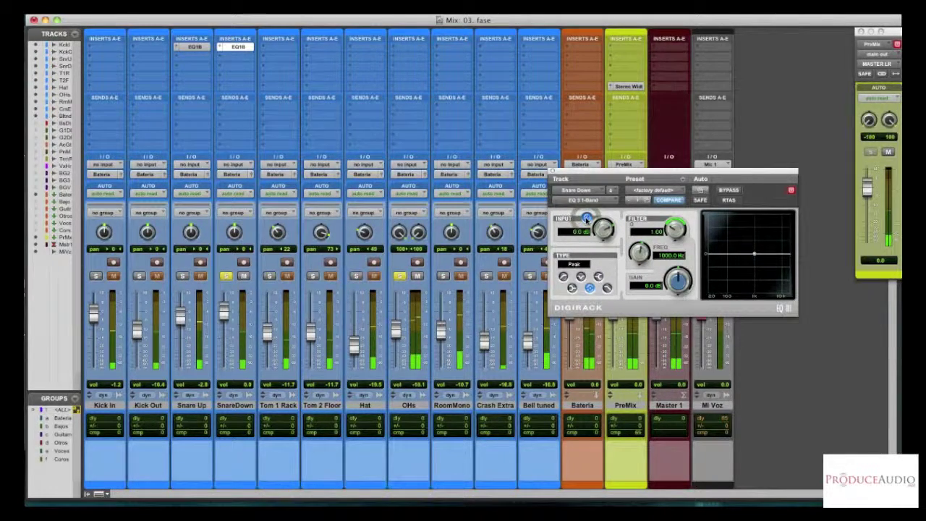
{"action": "left_click", "coordinate": [587, 219]}
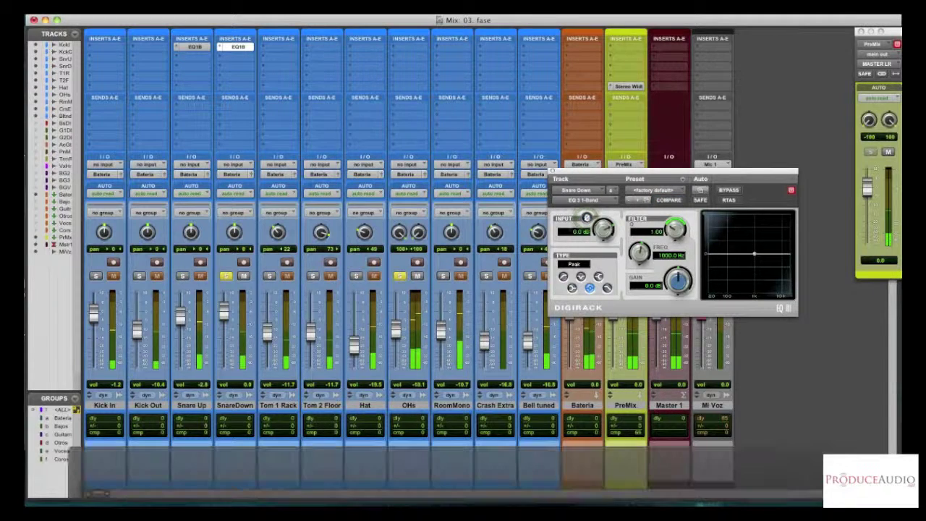
{"action": "key", "text": "space"}
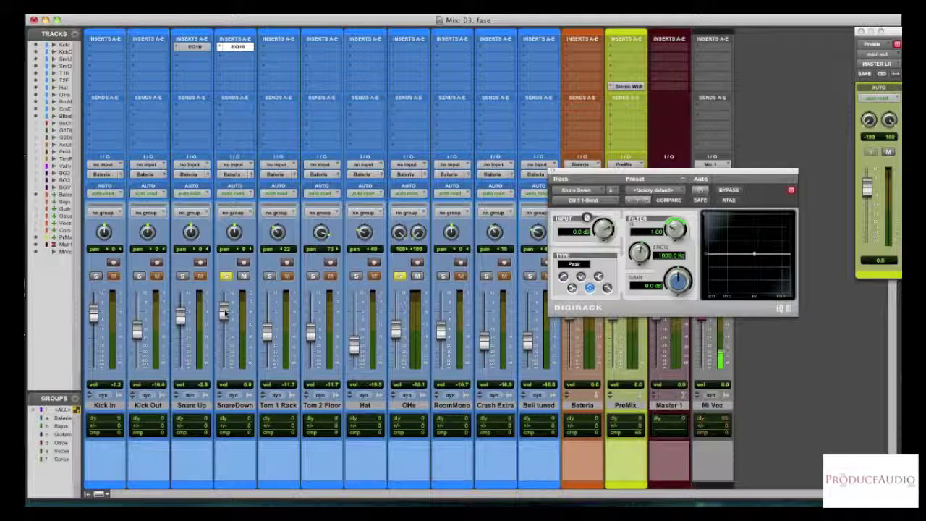
Step: Lower SnareDown to -12.0 dB, move its EQ insert to RoomMono and solo RoomMono instead
{"action": "left_click_drag", "start_coordinate": [223, 312], "coordinate": [224, 332]}
{"action": "left_click", "coordinate": [226, 277]}
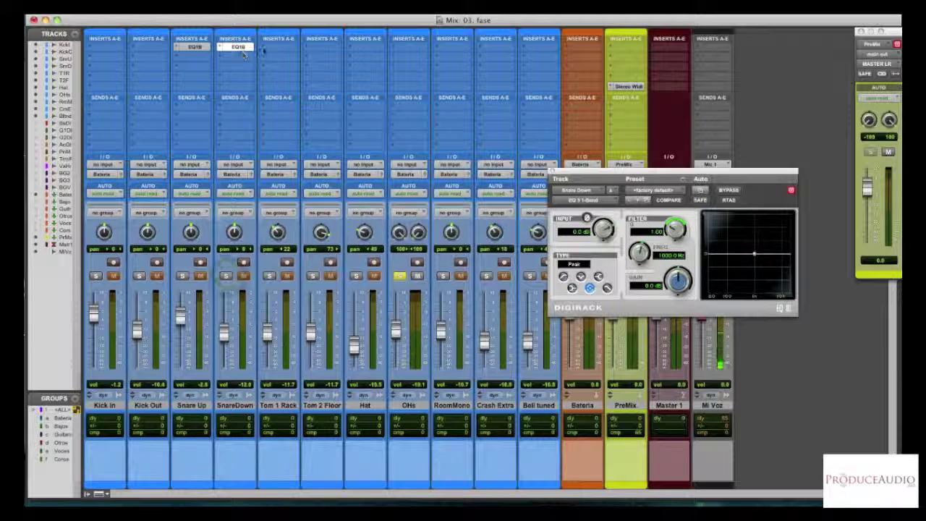
{"action": "left_click_drag", "start_coordinate": [272, 49], "coordinate": [458, 51]}
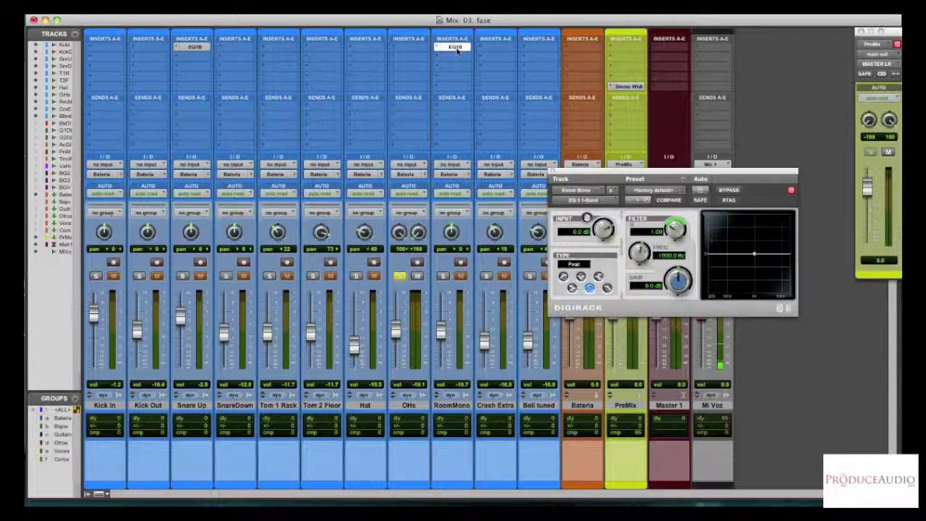
{"action": "left_click", "coordinate": [443, 275]}
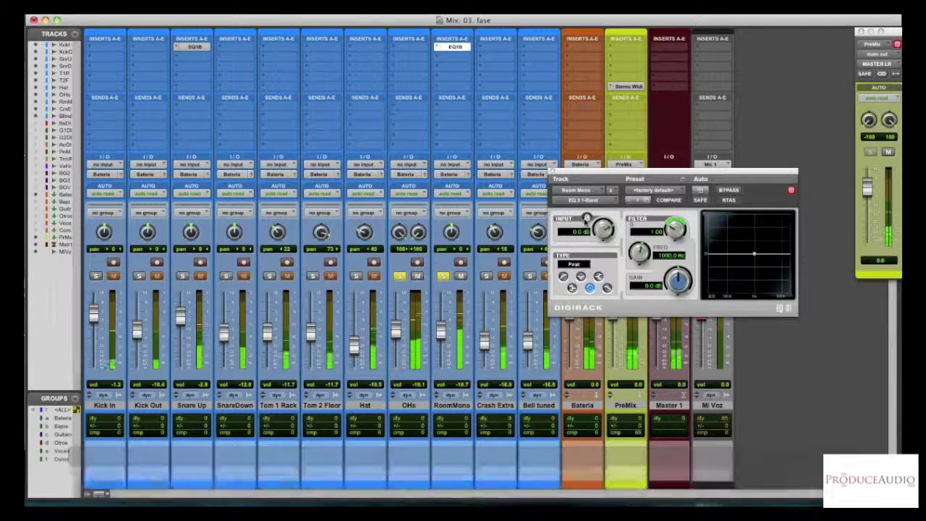
Step: Compare RoomMono against OHs with its EQ polarity inverted and normal, leaving it normal
{"action": "left_click", "coordinate": [586, 218]}
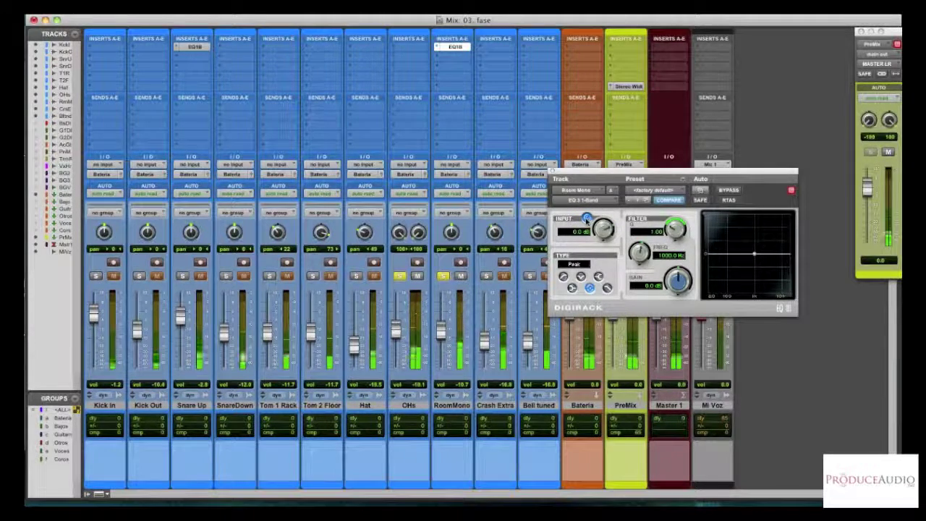
{"action": "left_click", "coordinate": [586, 218]}
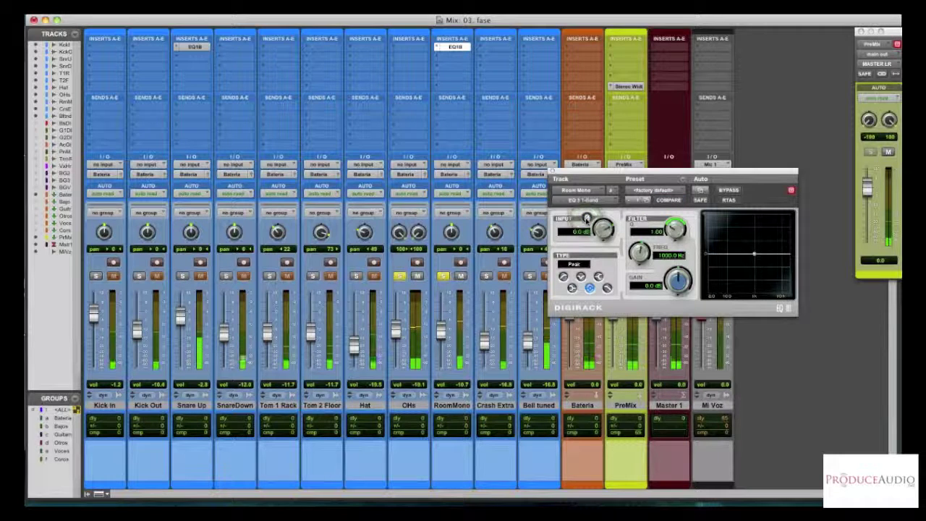
{"action": "left_click", "coordinate": [587, 218]}
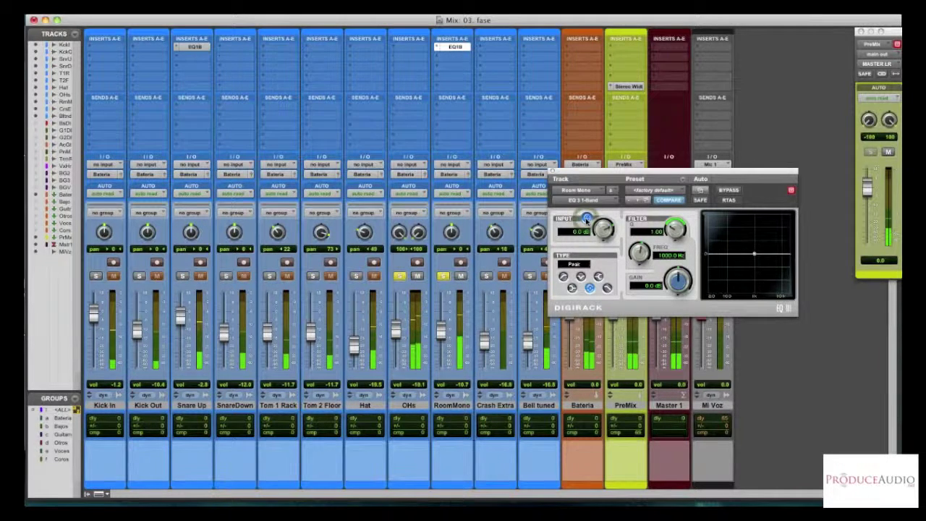
{"action": "left_click", "coordinate": [587, 218]}
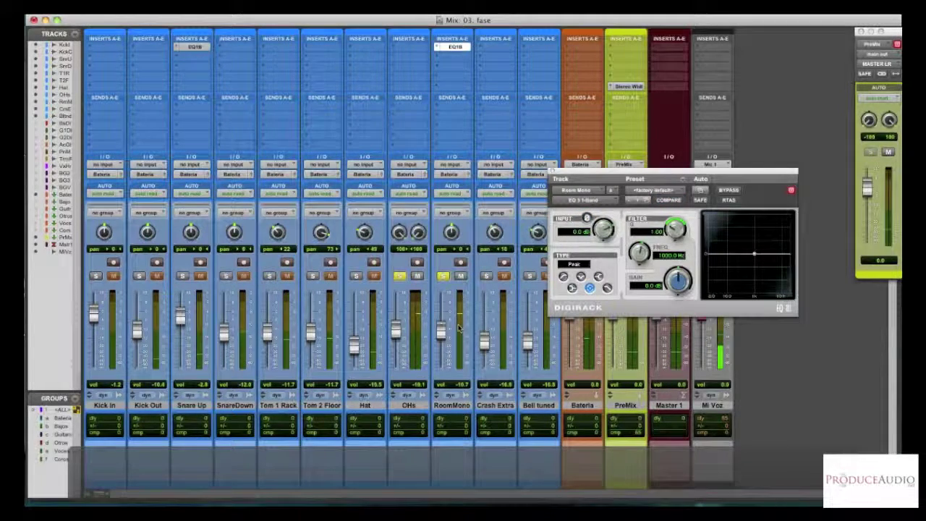
Step: Move the EQ insert from RoomMono to Tom 1 Rack and bring up the Edit window
{"action": "left_click", "coordinate": [450, 48]}
{"action": "left_click_drag", "start_coordinate": [454, 50], "coordinate": [280, 48]}
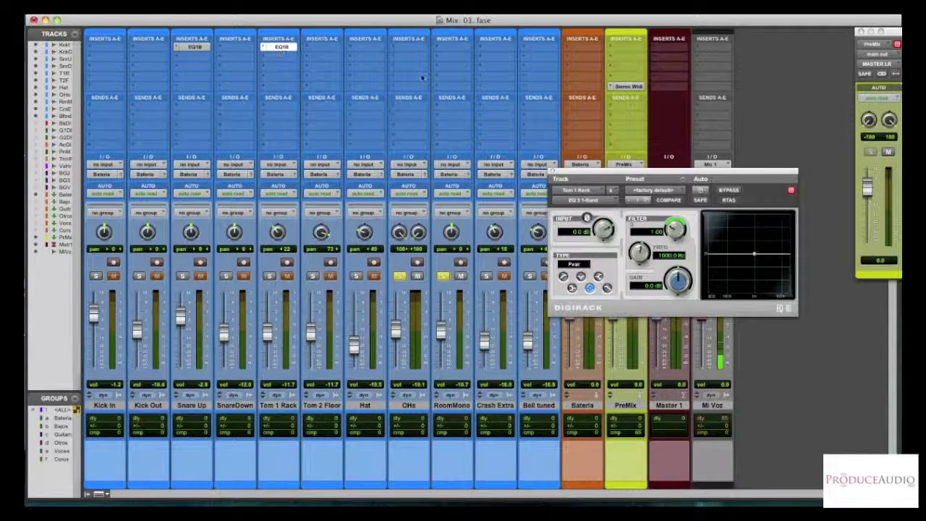
{"action": "key", "text": "F10"}
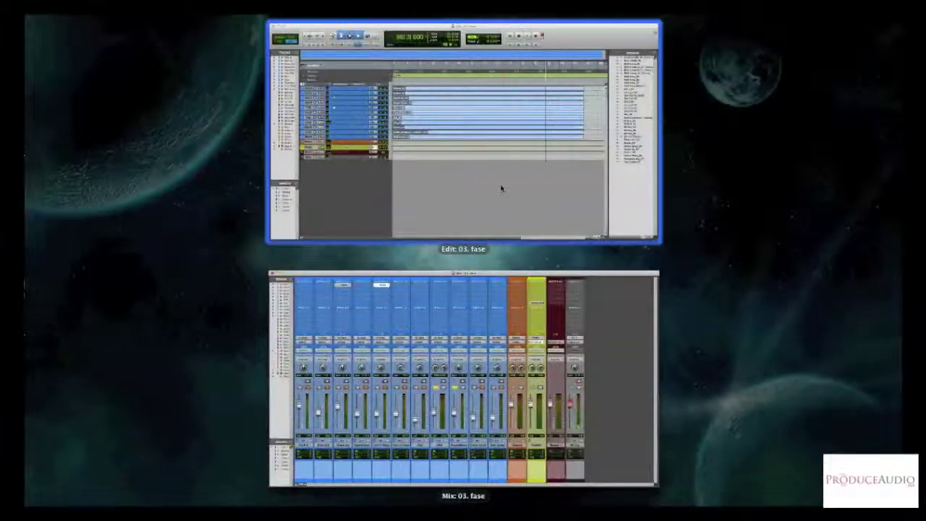
{"action": "left_click", "coordinate": [445, 182]}
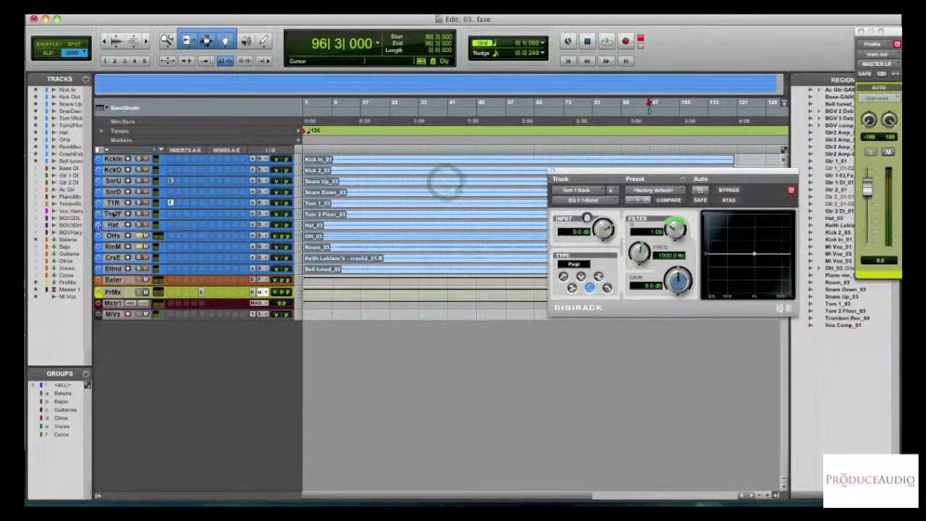
Step: Enlarge the Tom 1 Rack and Tom 2 Floor tracks and magnify their waveforms vertically to examine the full takes
{"action": "key", "text": "r"}
{"action": "key", "text": "r"}
{"action": "key", "text": "t"}
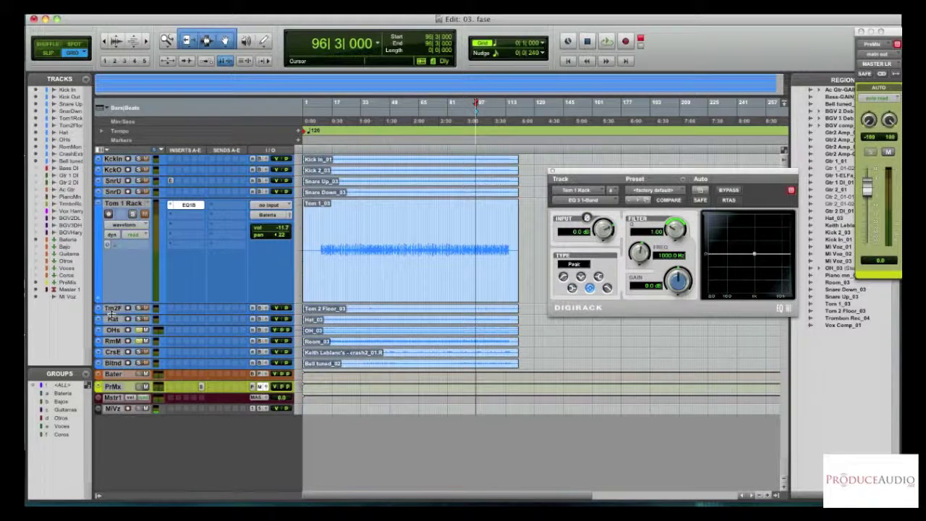
{"action": "key", "text": "ctrl+Up"}
{"action": "key", "text": "ctrl+Up"}
{"action": "key", "text": "super+bracketright"}
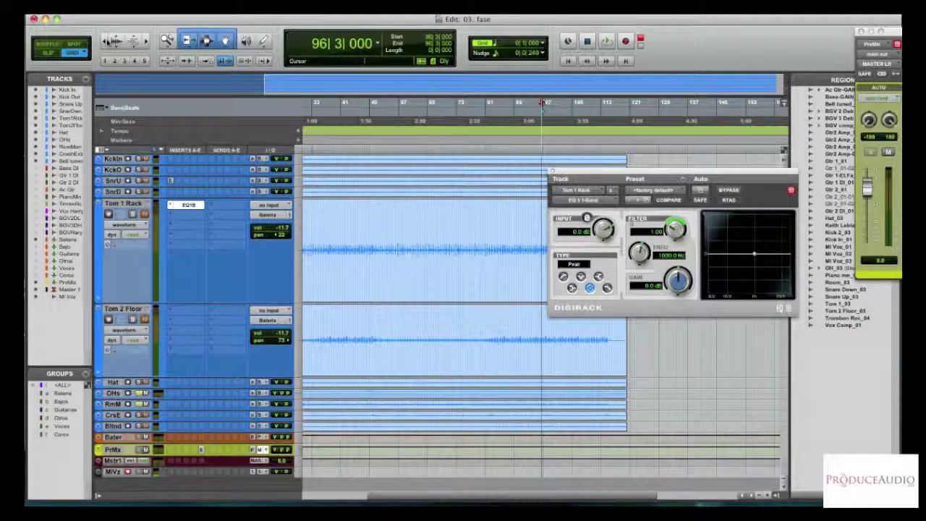
{"action": "left_click", "coordinate": [116, 38]}
{"action": "left_click", "coordinate": [116, 39]}
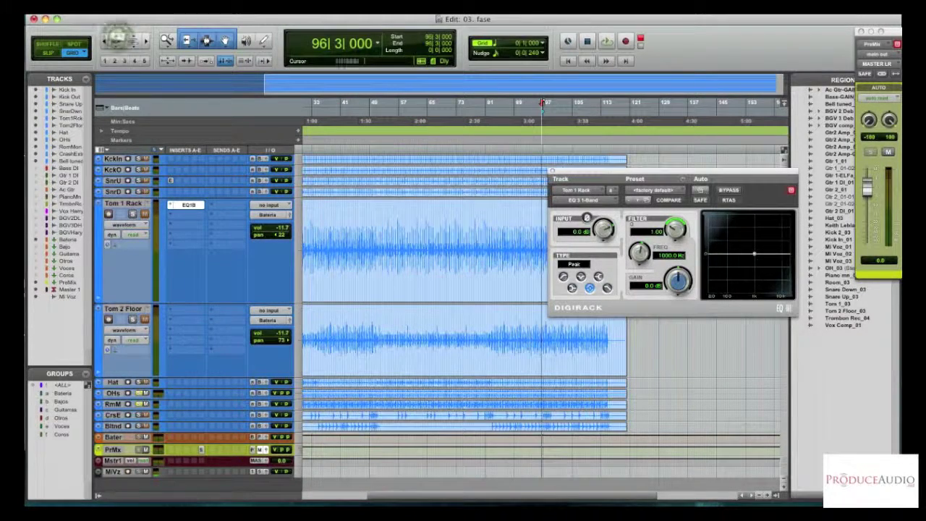
{"action": "scroll", "coordinate": [436, 307], "scroll_direction": "left", "scroll_amount": 3}
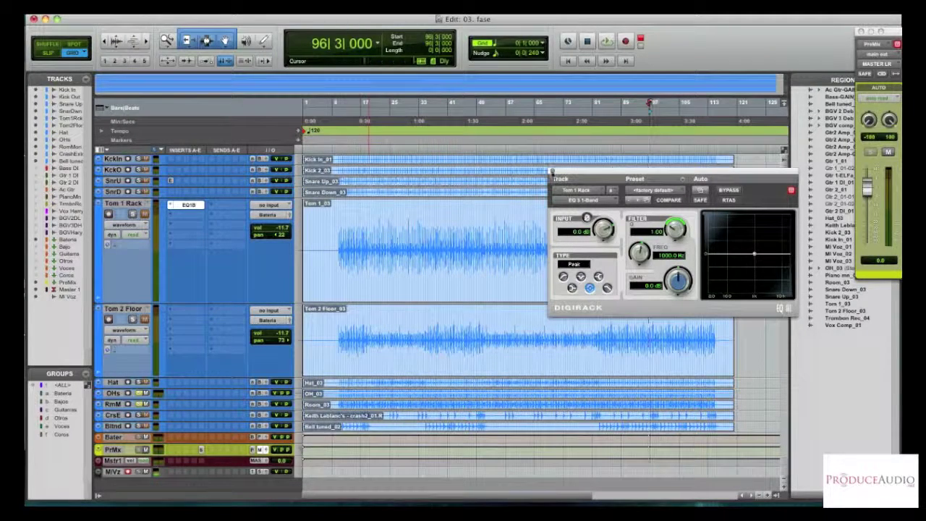
Step: Close the EQ plug-in window and remove the EQ insert from Tom 1 Rack
{"action": "left_click", "coordinate": [552, 171]}
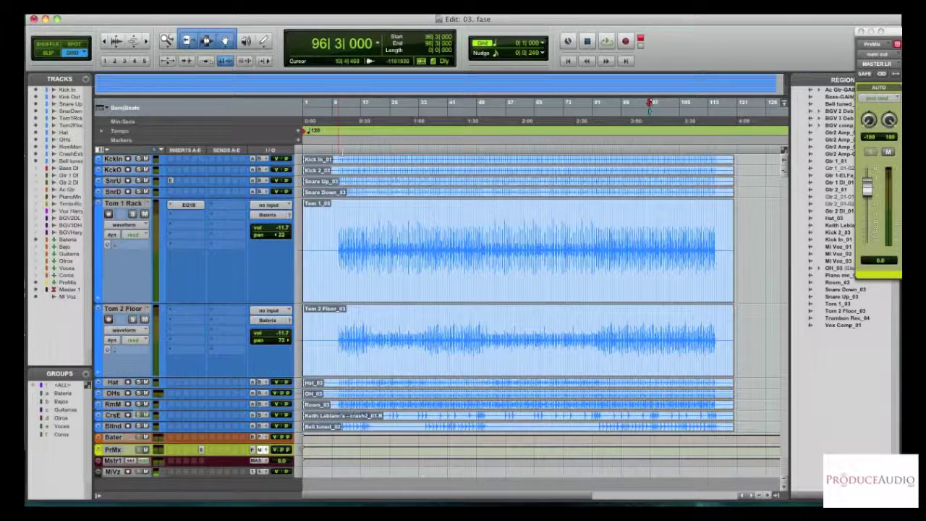
{"action": "left_click", "coordinate": [172, 208]}
{"action": "left_click", "coordinate": [191, 166]}
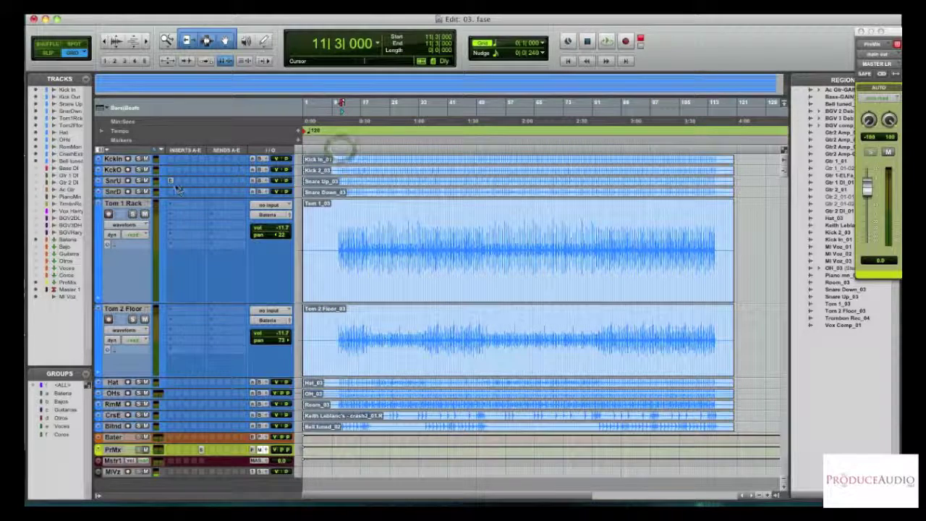
Step: Play the unsoloed drum mix from 11|3|000, stop it and switch the bypass of Snare Up's EQ insert
{"action": "key", "text": "space"}
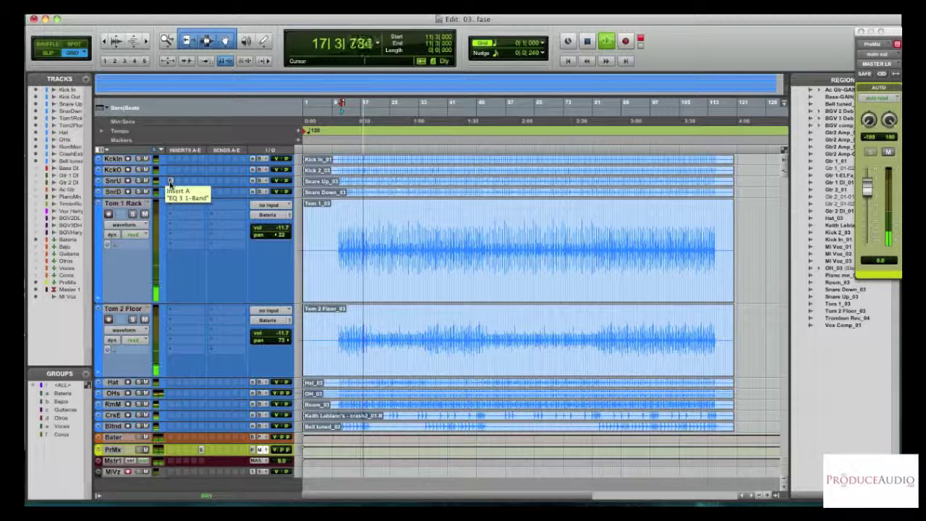
{"action": "key", "text": "space"}
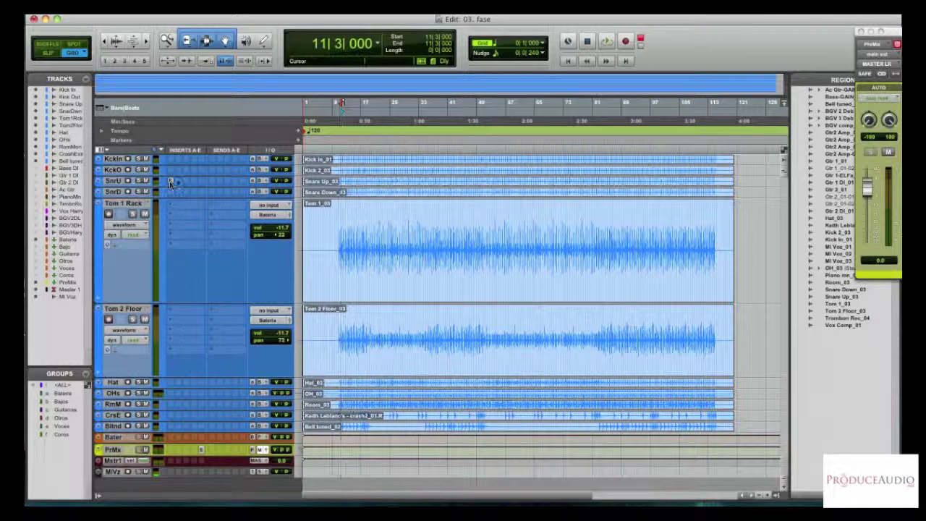
{"action": "left_click", "coordinate": [172, 181]}
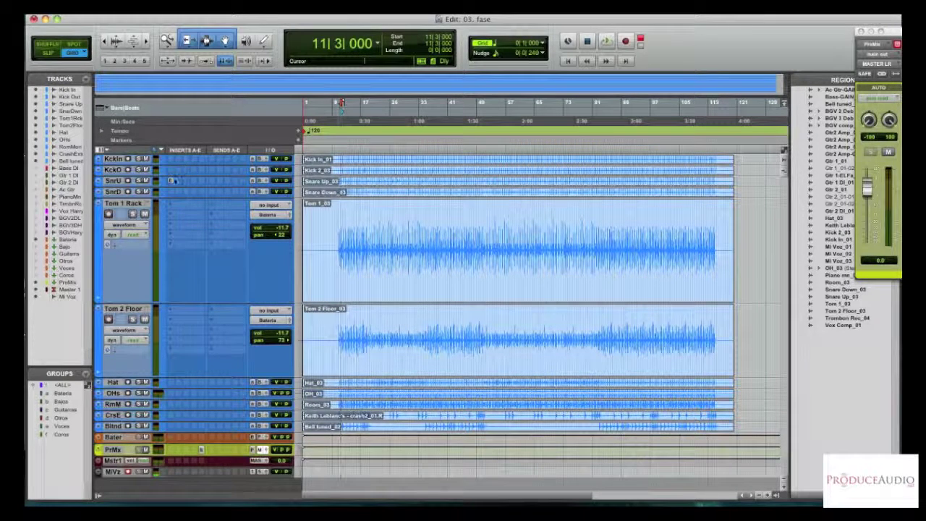